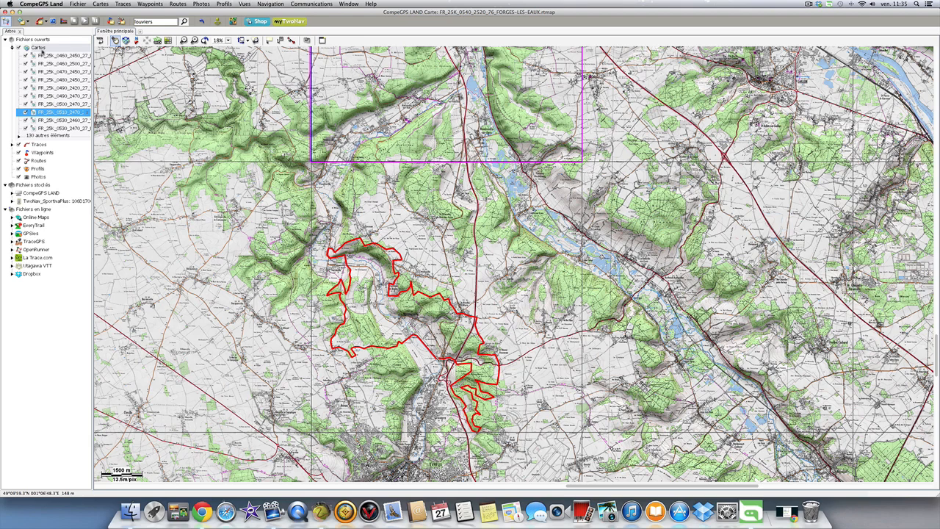
left_click(101, 4)
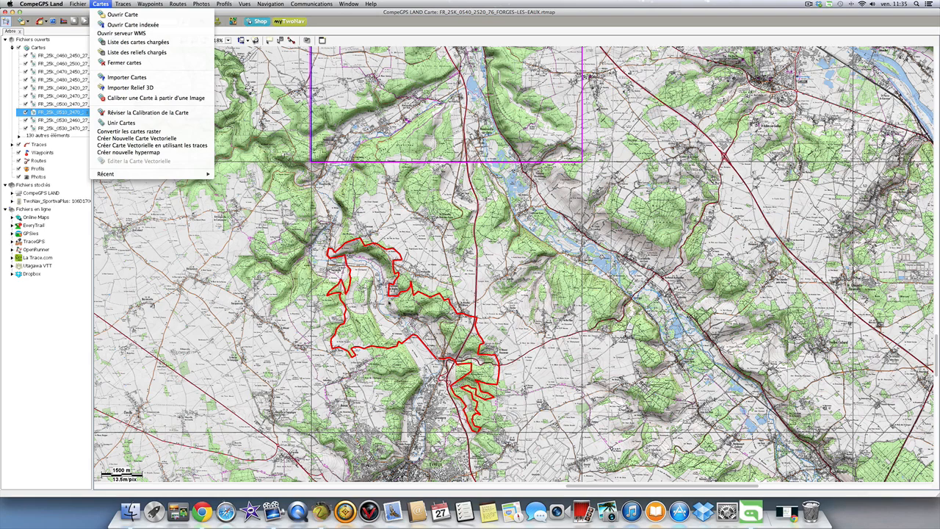
left_click(62, 350)
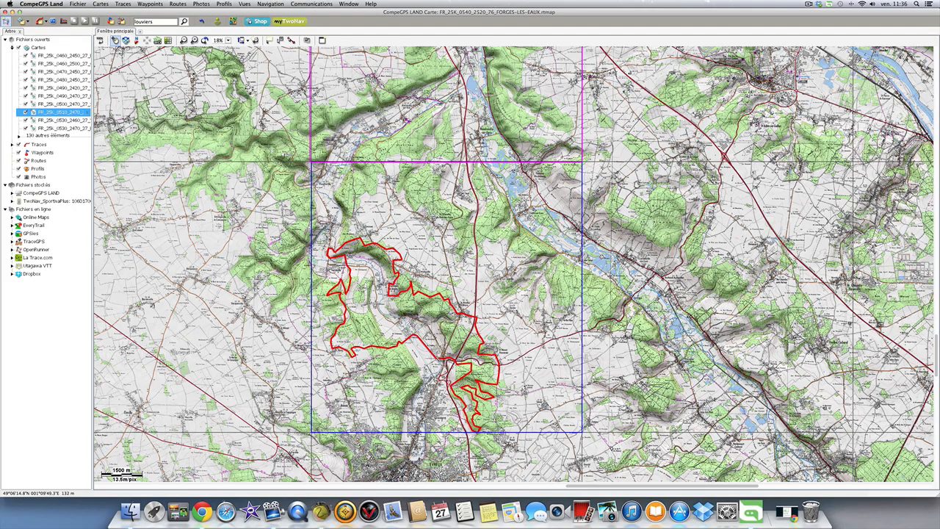
left_click_drag(426, 235, 459, 213)
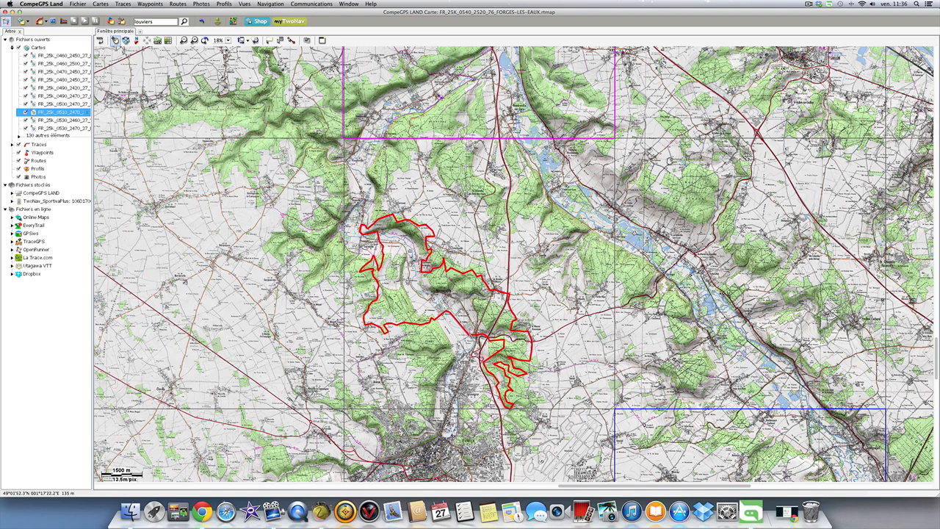
scroll(216, 476, "down", 4)
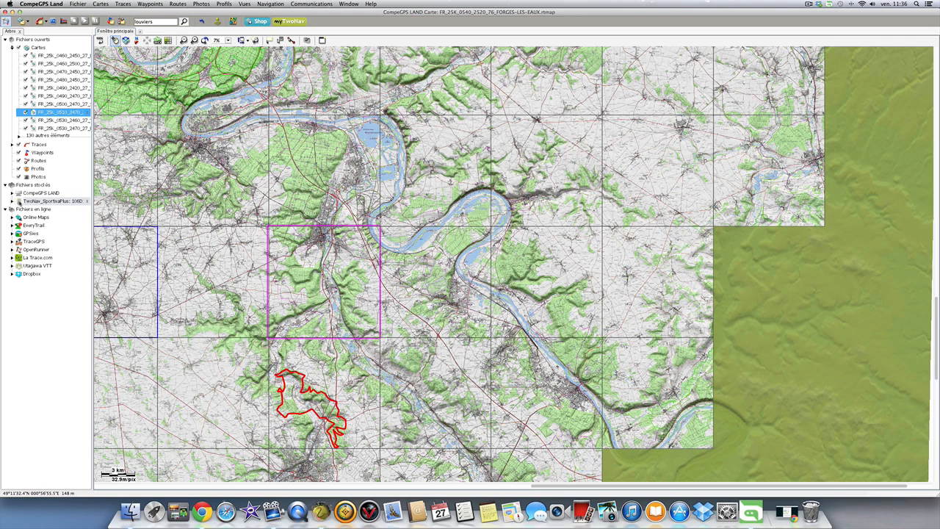
right_click(20, 202)
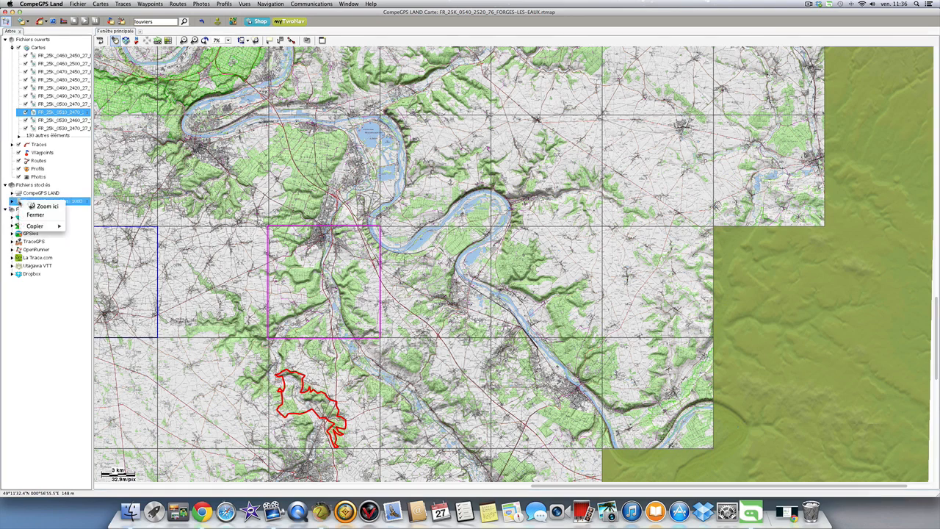
left_click(19, 202)
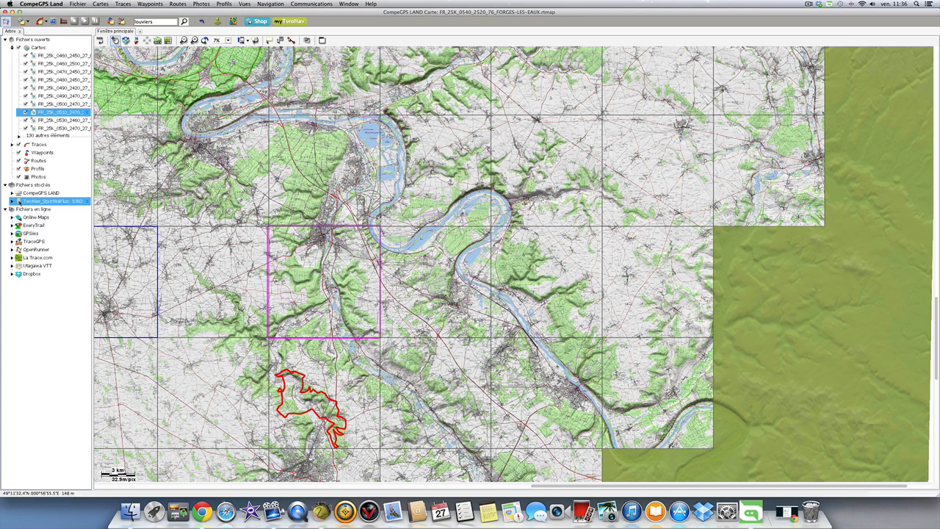
right_click(19, 202)
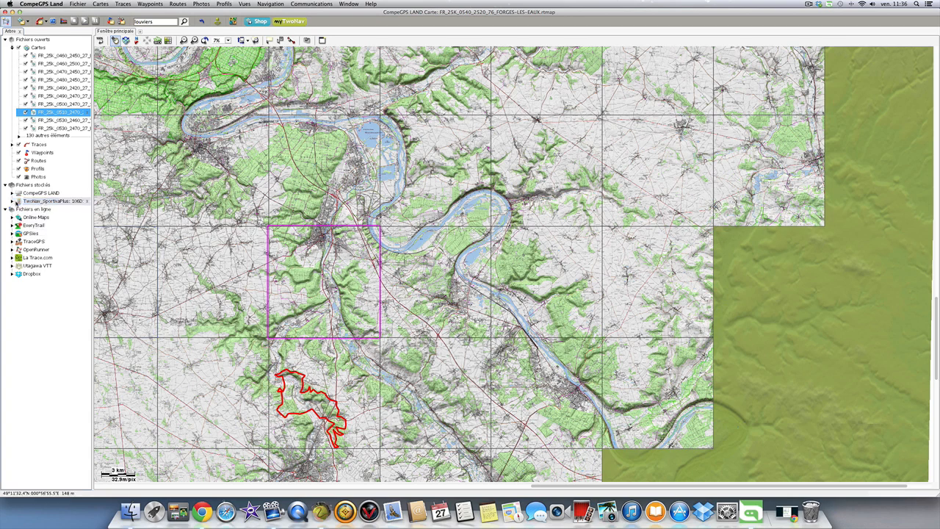
left_click(23, 202)
right_click(24, 201)
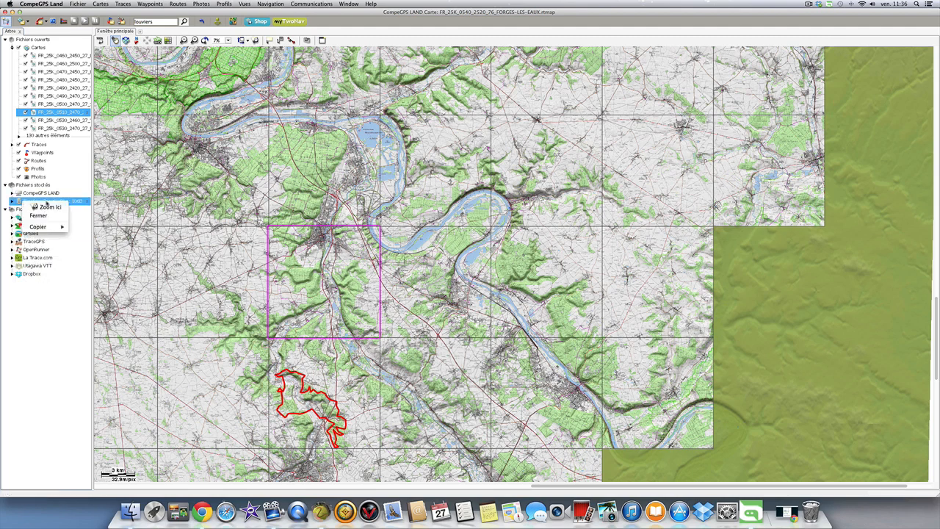
left_click(72, 203)
right_click(72, 202)
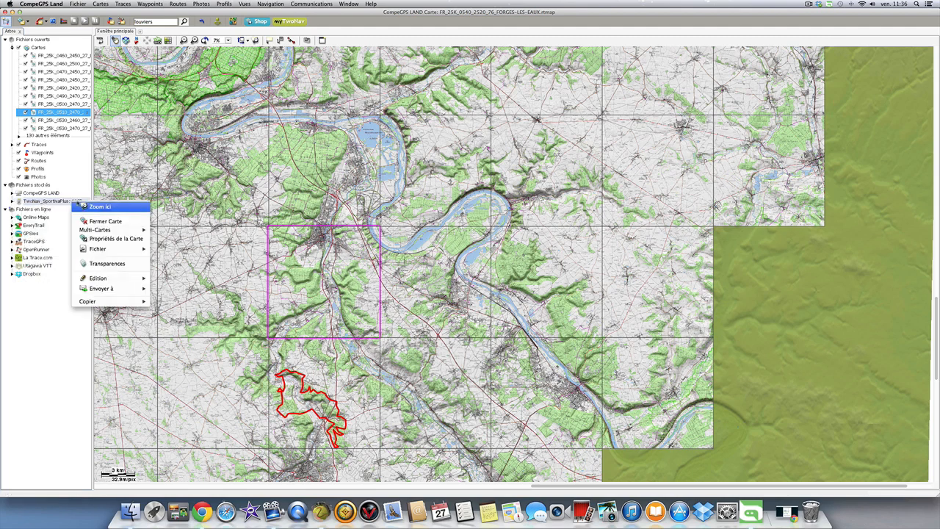
left_click(56, 298)
Check for a TwoNav software update on the connected SportivaPlus device, and decline reinstalling the software.
left_click(41, 203)
double_click(40, 203)
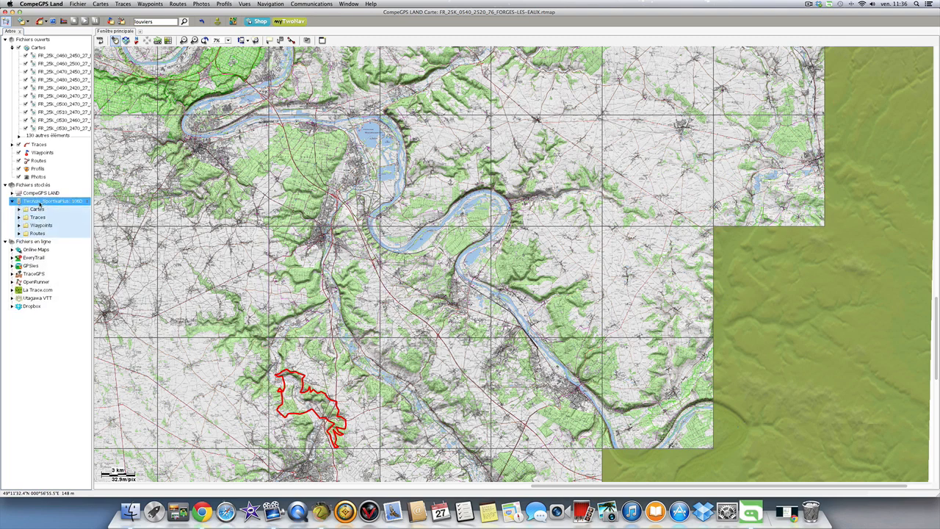
right_click(40, 203)
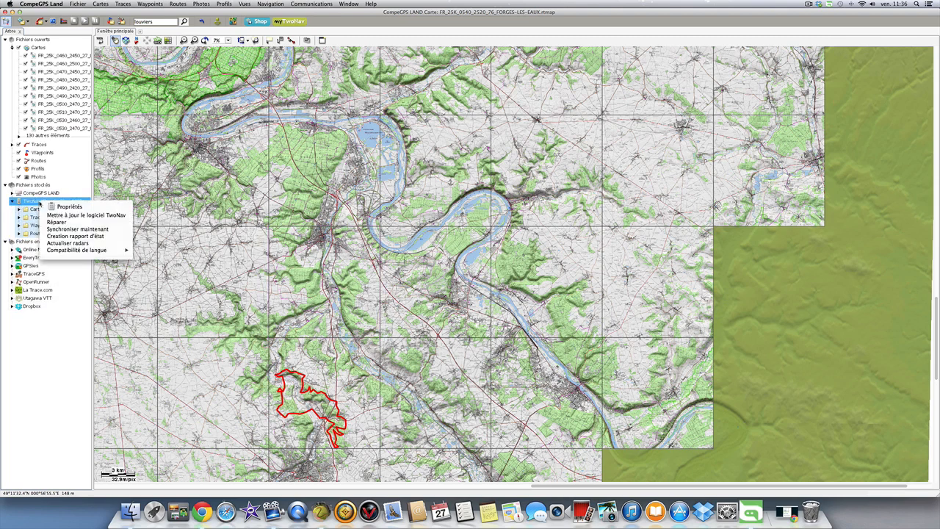
left_click(72, 216)
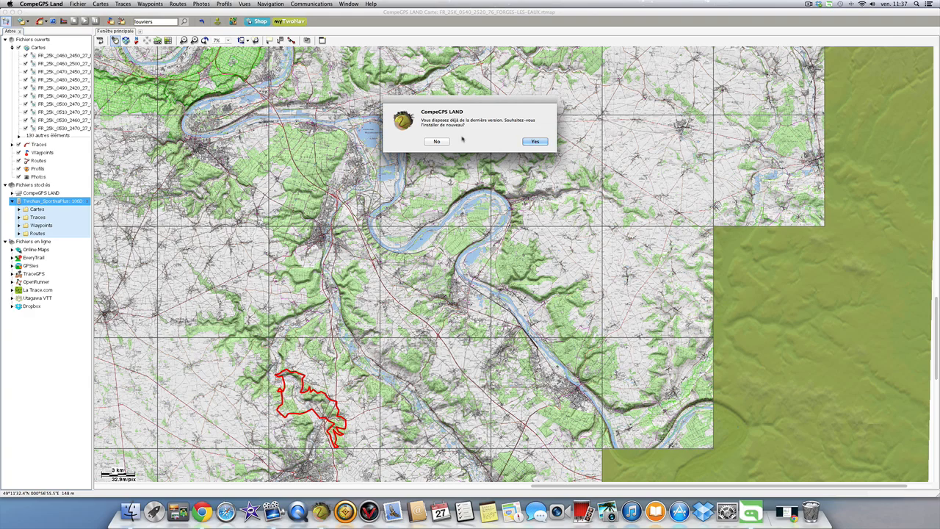
left_click(436, 141)
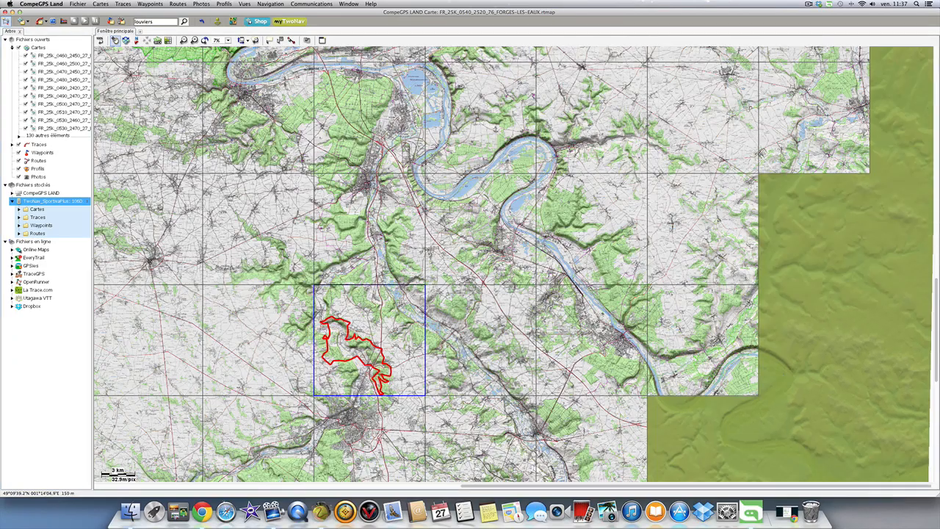
left_click_drag(334, 356, 414, 279)
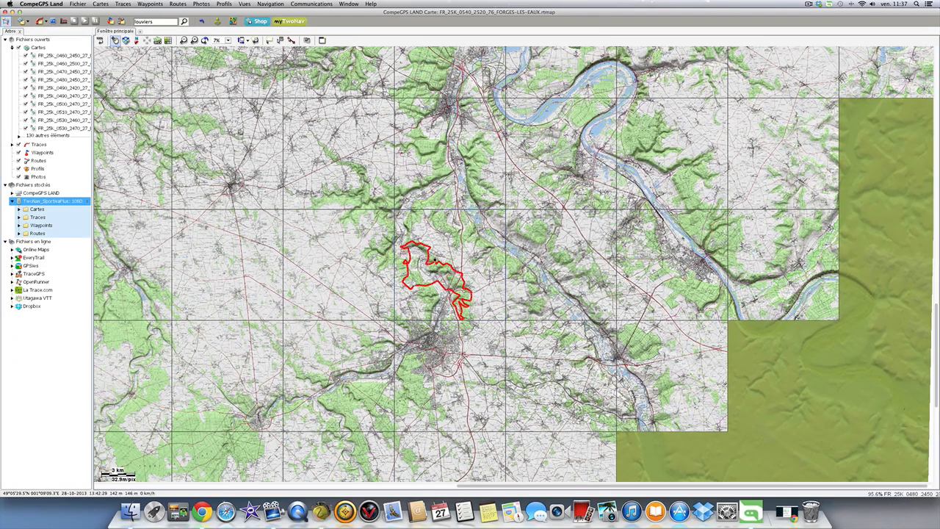
scroll(414, 281, "up", 2)
scroll(448, 263, "up", 3)
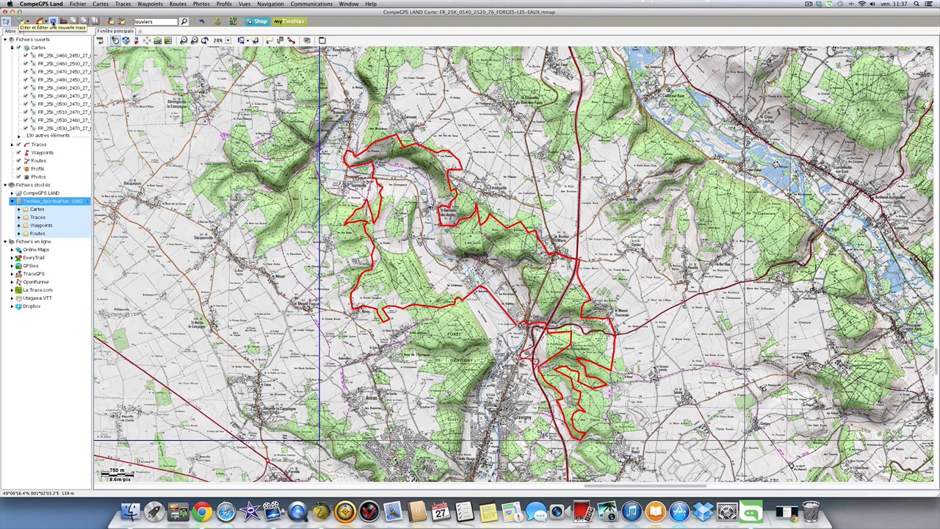
Open the button bar configuration, select the active "Créer et Éditer une nouvelle trace" command, and browse the available commands.
right_click(373, 25)
left_click(392, 24)
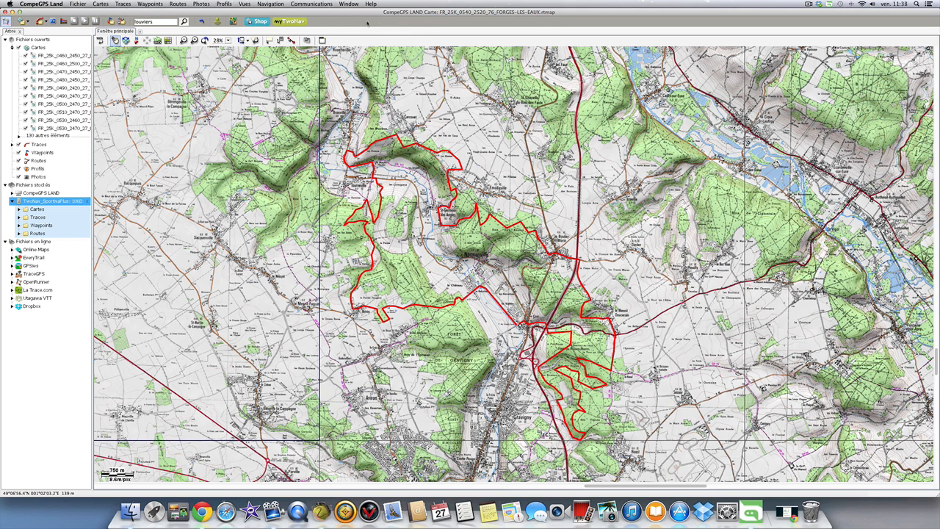
right_click(368, 23)
left_click(384, 25)
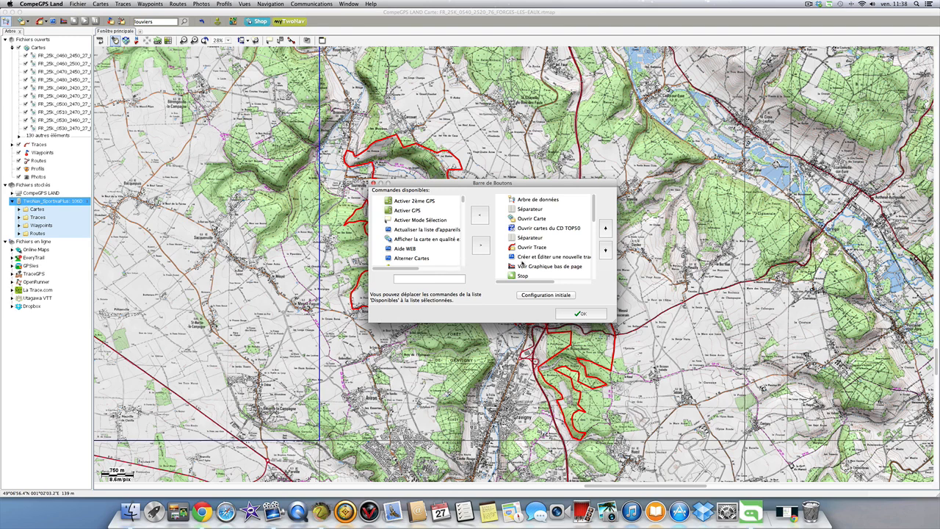
left_click(532, 257)
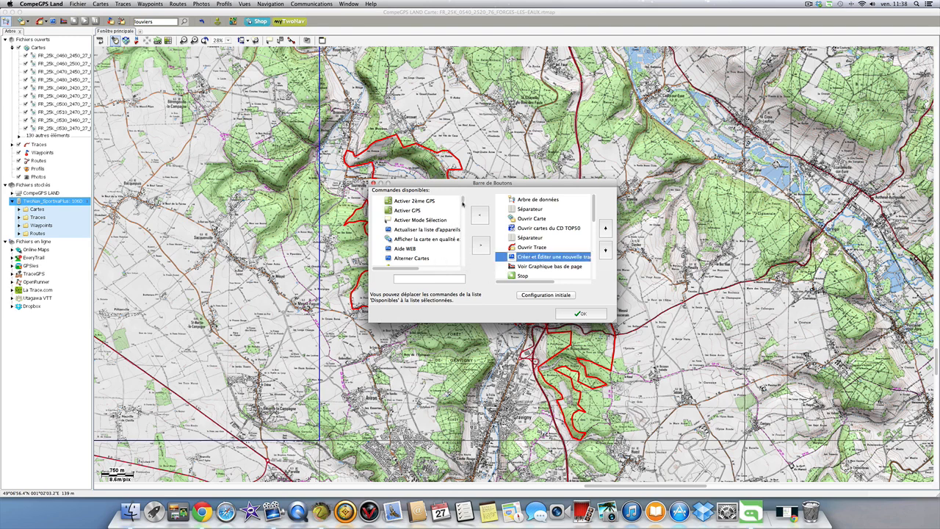
scroll(463, 205, "down", 5)
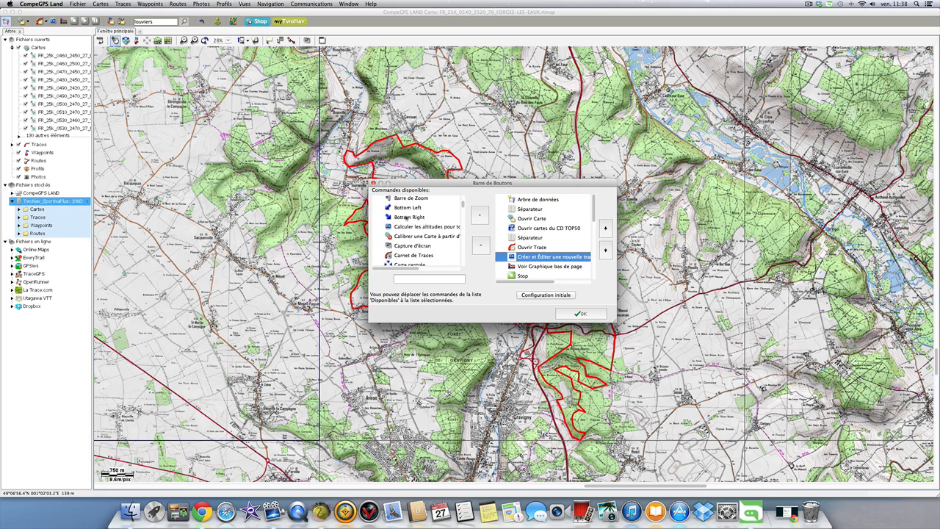
left_click(403, 227)
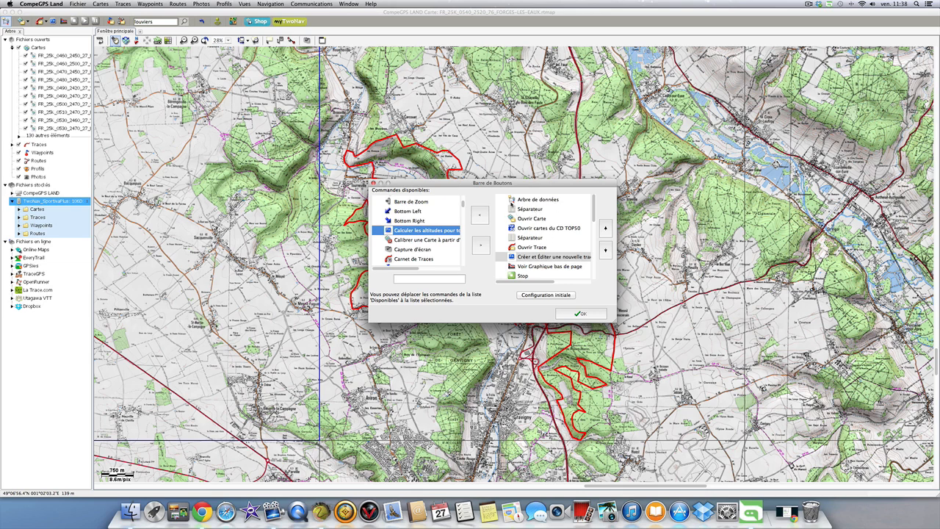
Reorder the button bar so "Créer et Éditer une nouvelle trace" sits between the first separator and "Ouvrir Carte", and apply the layout.
left_click(605, 249)
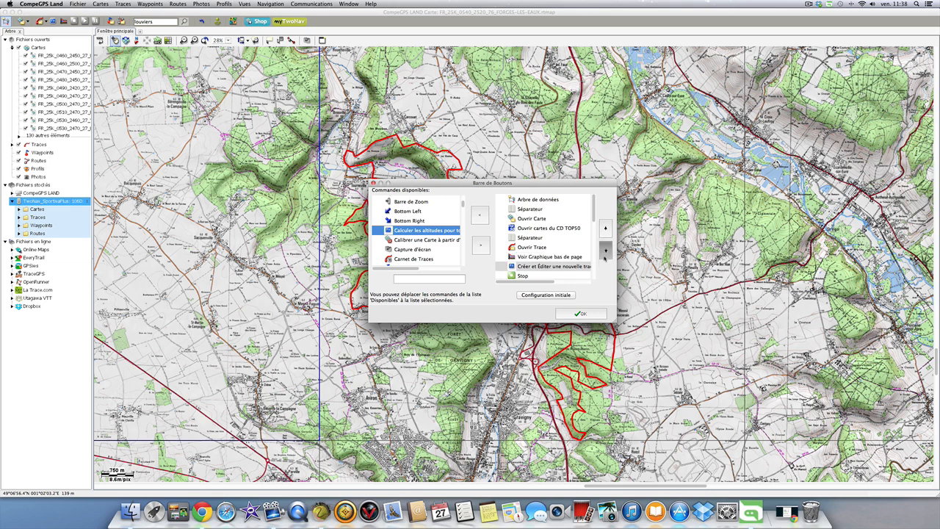
left_click(605, 250)
left_click(605, 250)
left_click(605, 228)
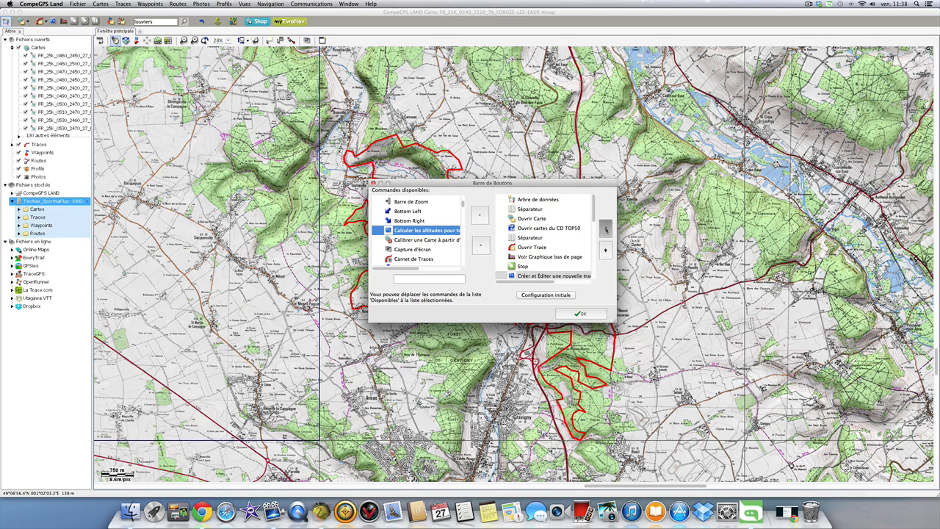
left_click(606, 227)
left_click(605, 227)
left_click(605, 228)
left_click(605, 227)
left_click(605, 228)
left_click(605, 228)
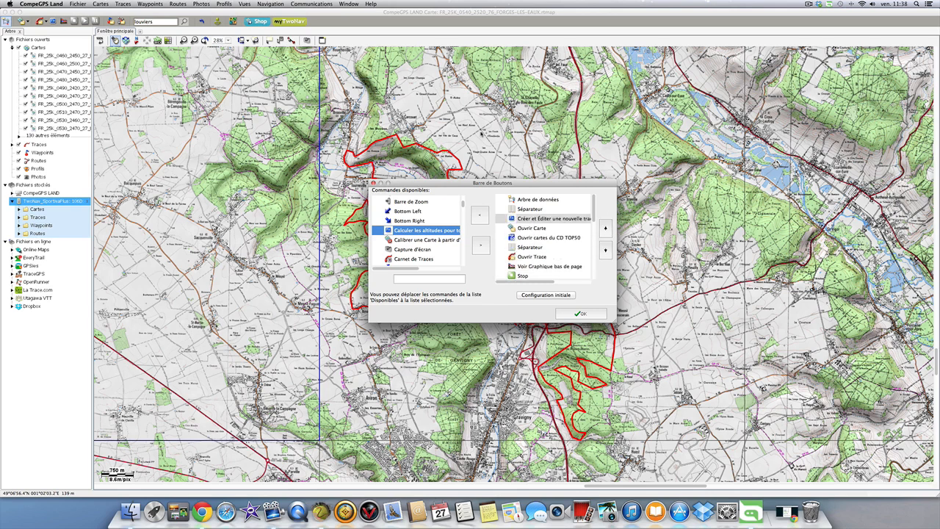
left_click(580, 313)
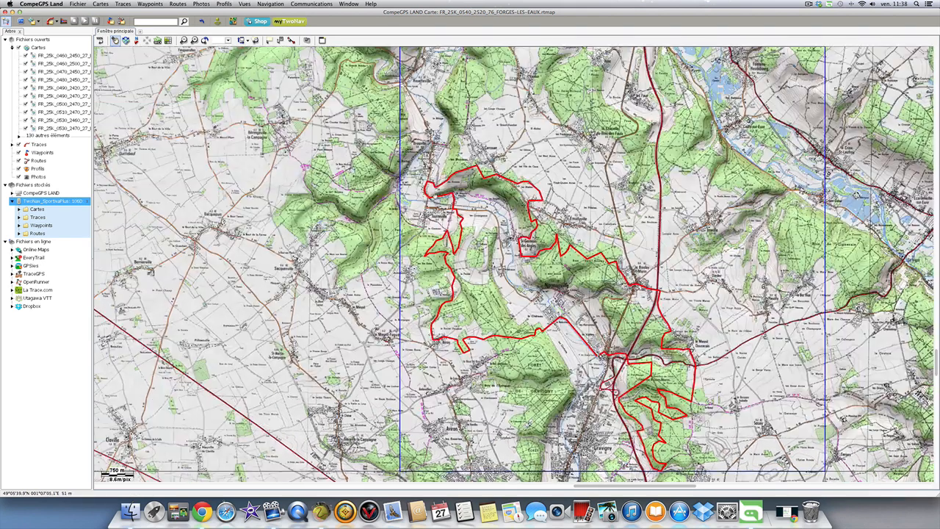
Search all files and maps for "rouen".
left_click_drag(440, 222, 467, 268)
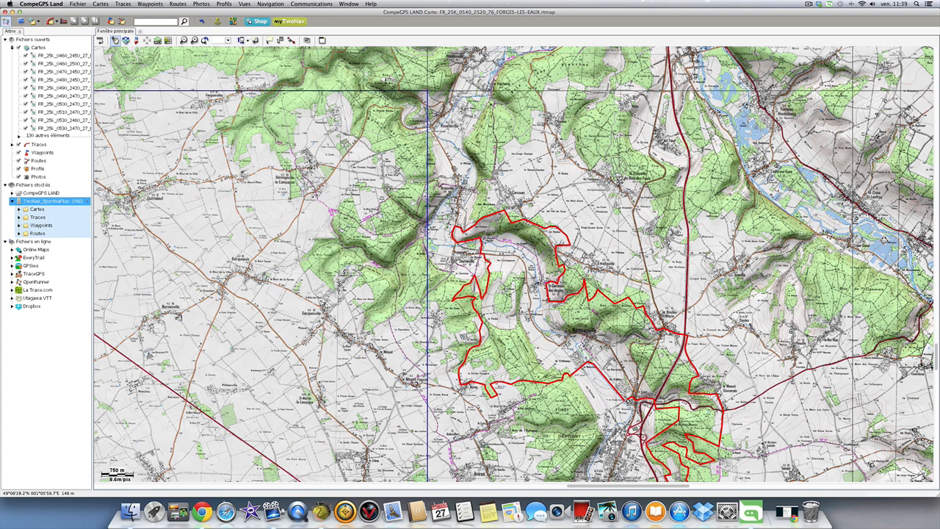
left_click(156, 21)
type("roul")
key("Return")
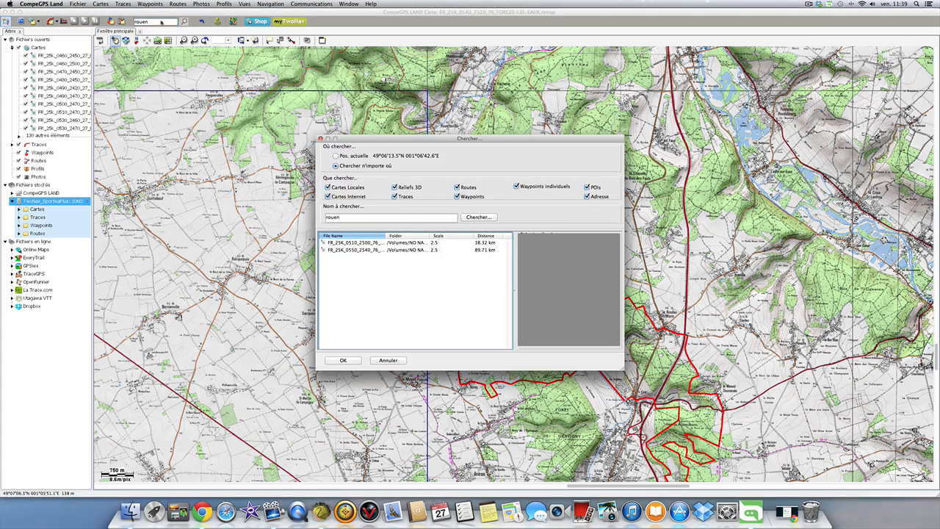
Open both found maps, FR_25K_0510_2500_76 and FR_25K_0550_2540_76, and go to the FR_25K_0550_2540 map.
left_click(368, 244)
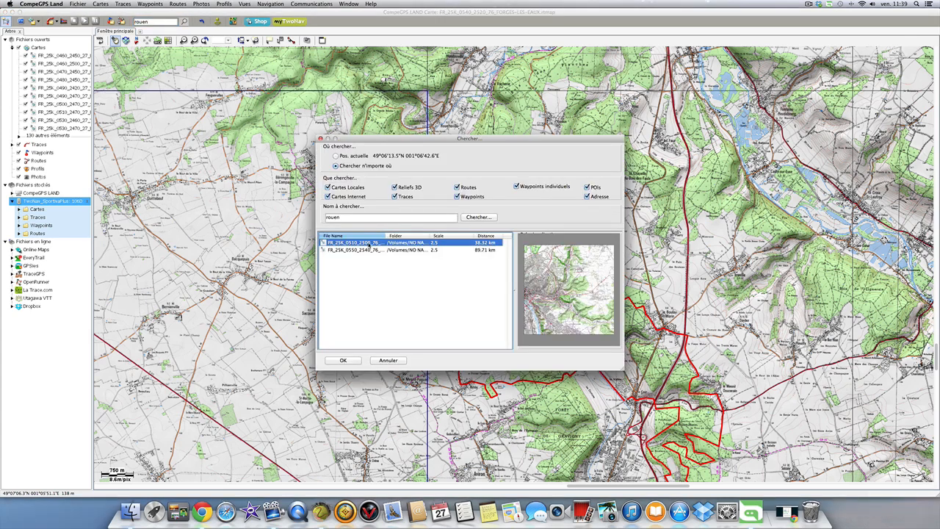
key("shift+Down")
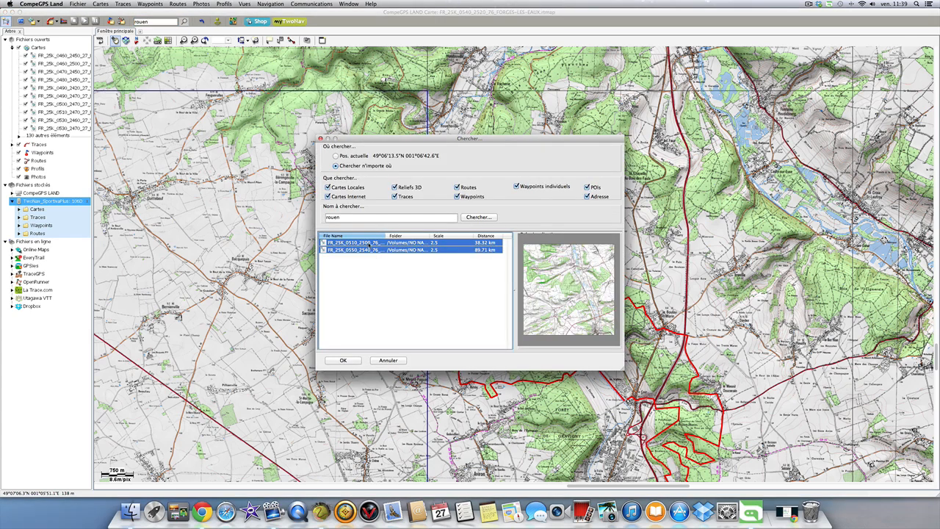
left_click(343, 360)
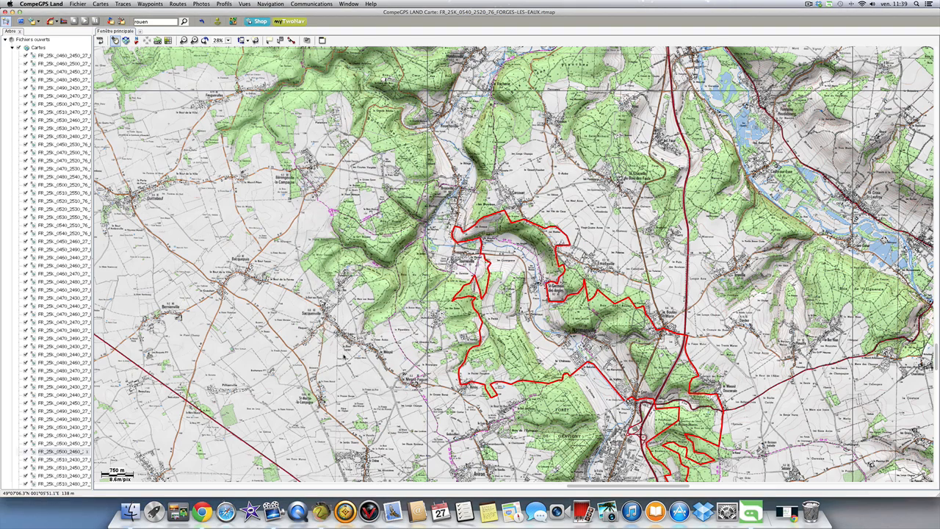
double_click(60, 263)
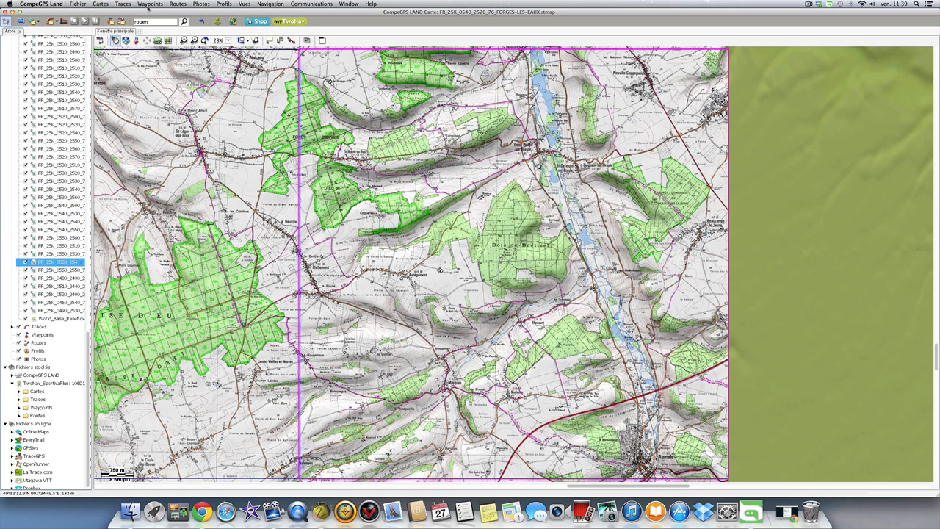
Search for "rouen" again, preview both maps, and open FR_25K_0510_2500_76.
left_click(159, 21)
key("Return")
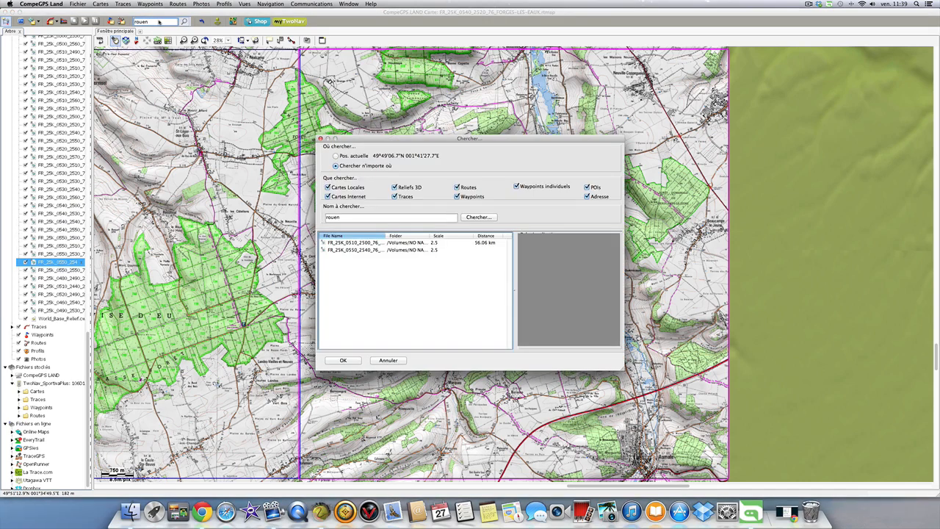
left_click(357, 241)
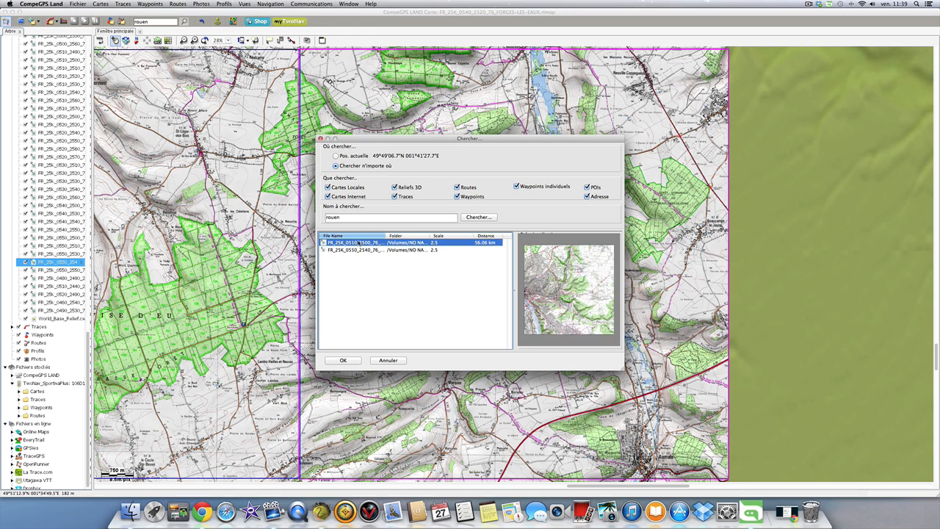
left_click(356, 250)
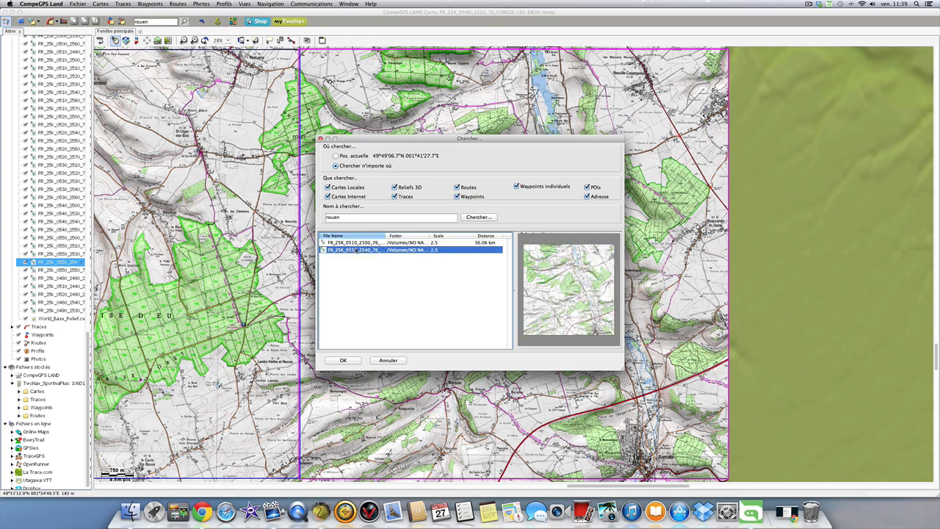
left_click(361, 243)
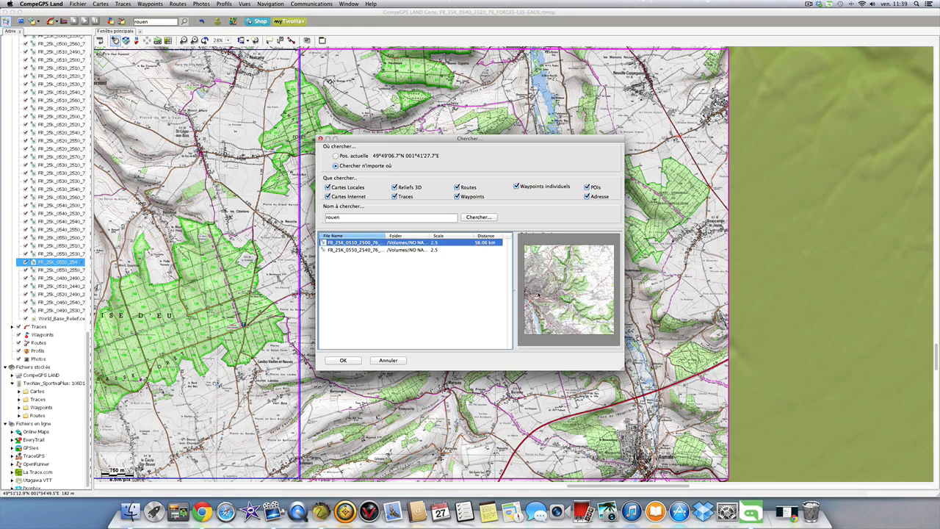
double_click(377, 241)
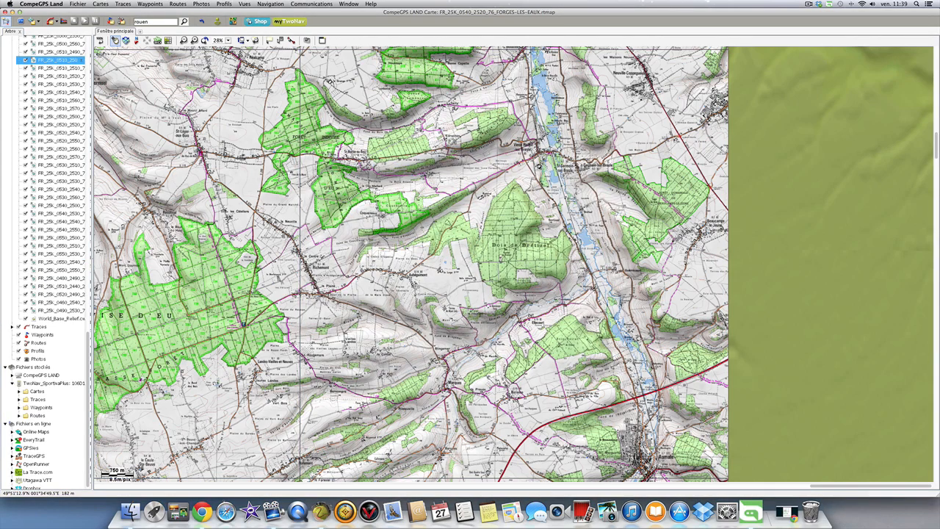
Go to the FR_25K_0510_2500_76 map and examine the Rouen area from the overview of all map tiles down to street detail.
double_click(60, 61)
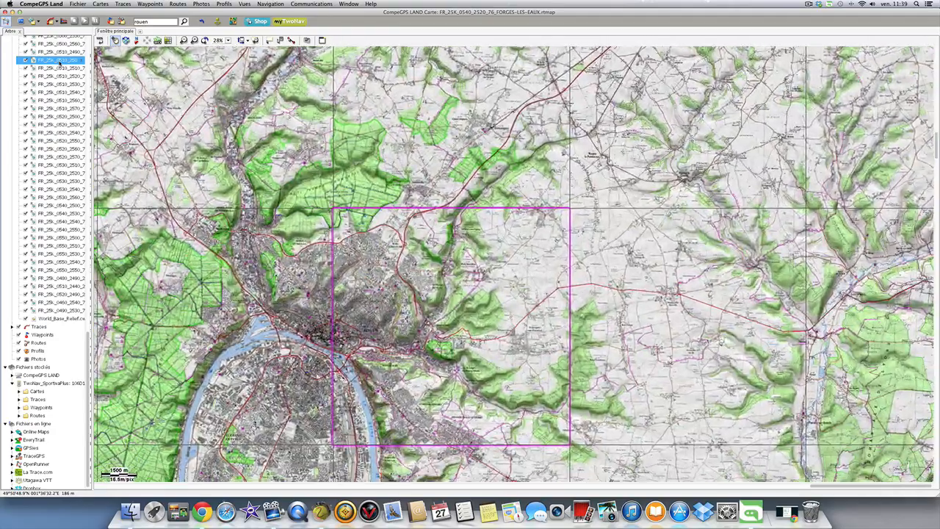
scroll(79, 49, "up", 4)
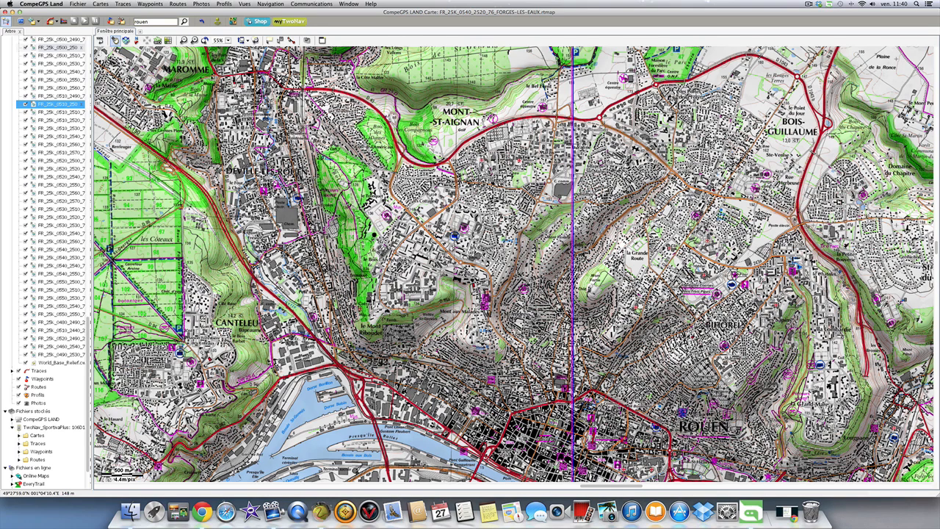
scroll(408, 218, "down", 10)
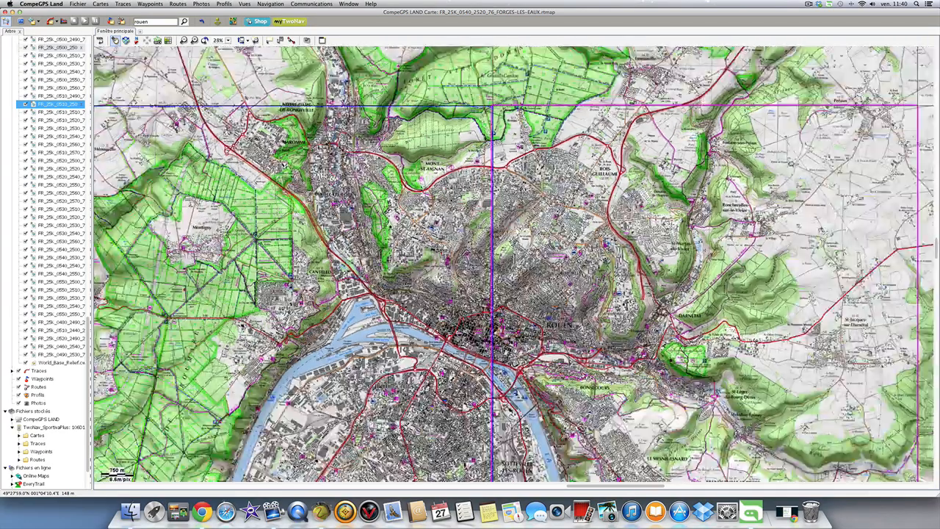
scroll(408, 218, "down", 5)
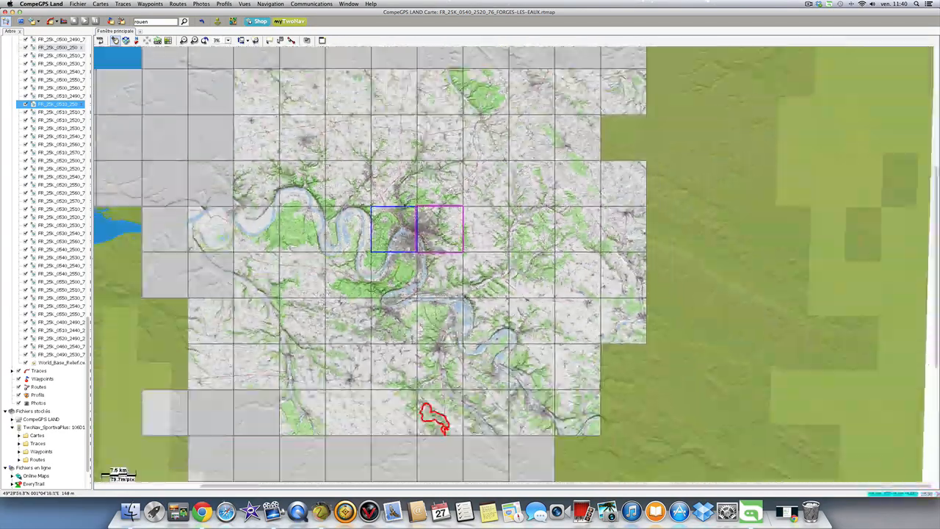
scroll(402, 170, "up", 8)
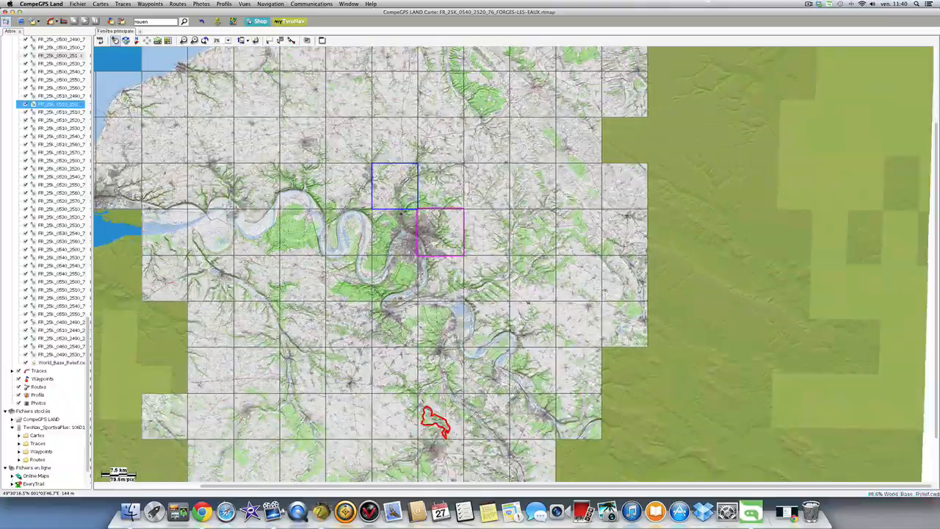
scroll(411, 211, "up", 8)
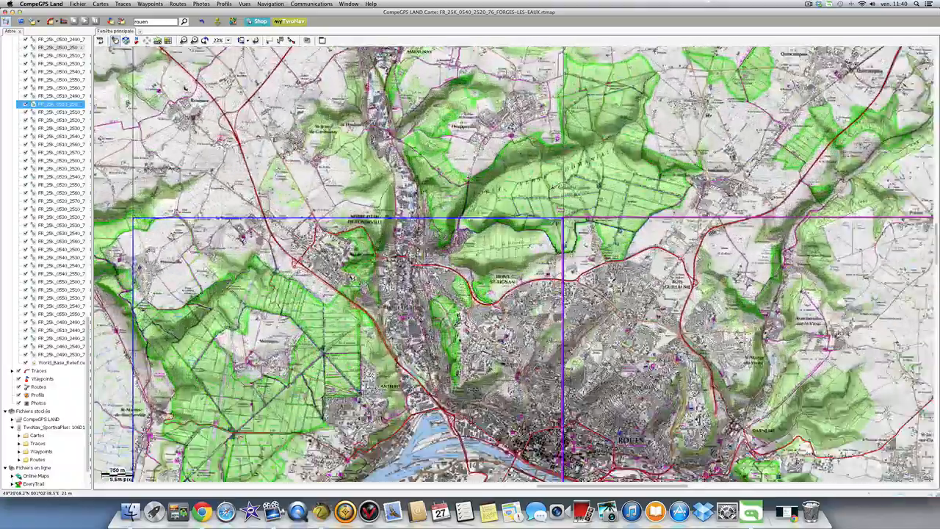
scroll(433, 179, "up", 4)
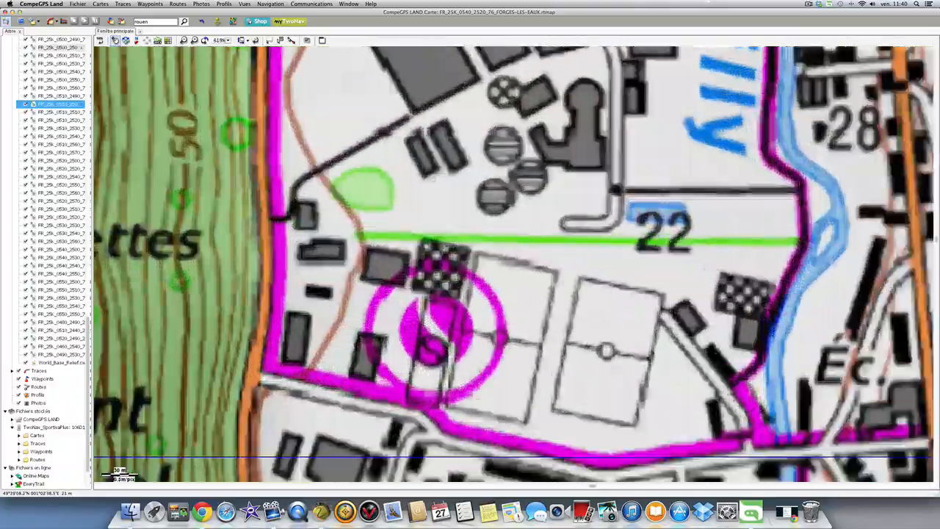
scroll(433, 178, "down", 8)
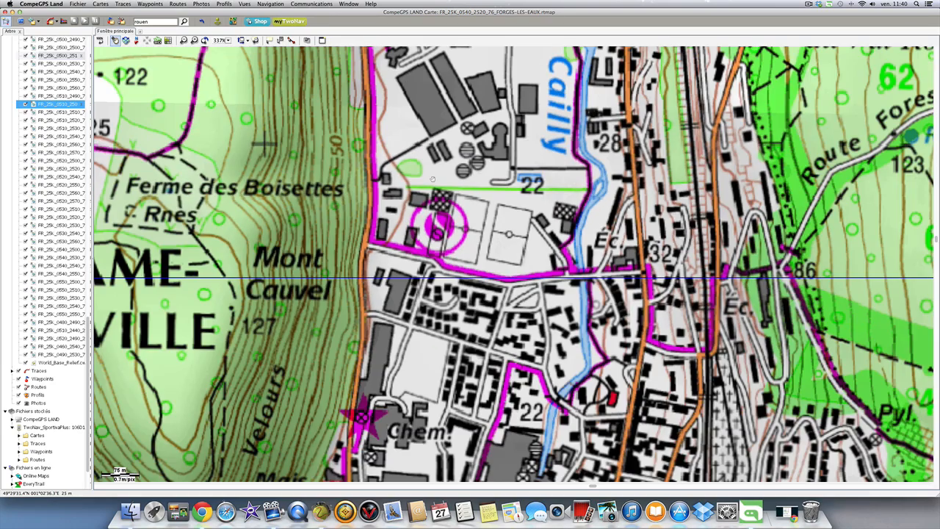
scroll(435, 183, "down", 1)
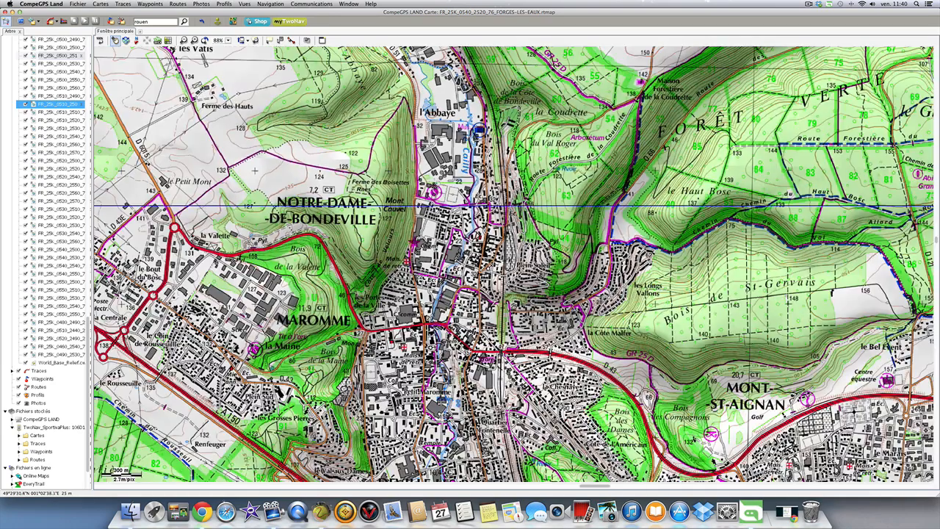
scroll(435, 182, "down", 2)
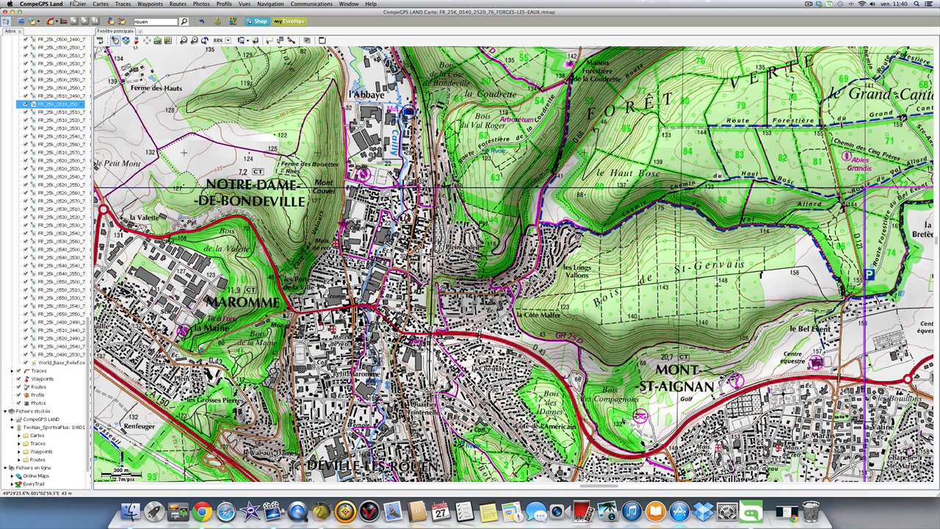
Create a new track from the street west of la Côte Malfer, winding through the woods near Plein Soleil to the edge of parcel 63.
left_click_drag(864, 194, 852, 146)
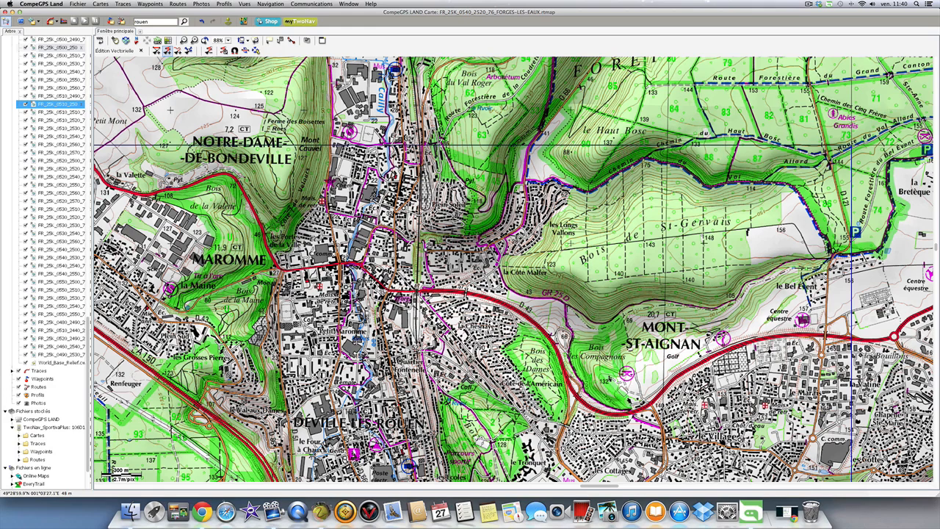
left_click(481, 252)
left_click(506, 172)
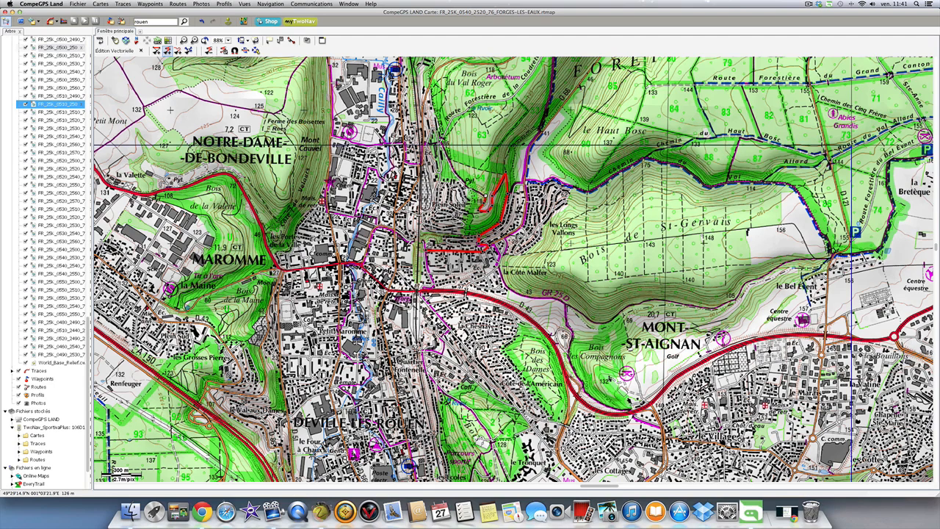
left_click(469, 189)
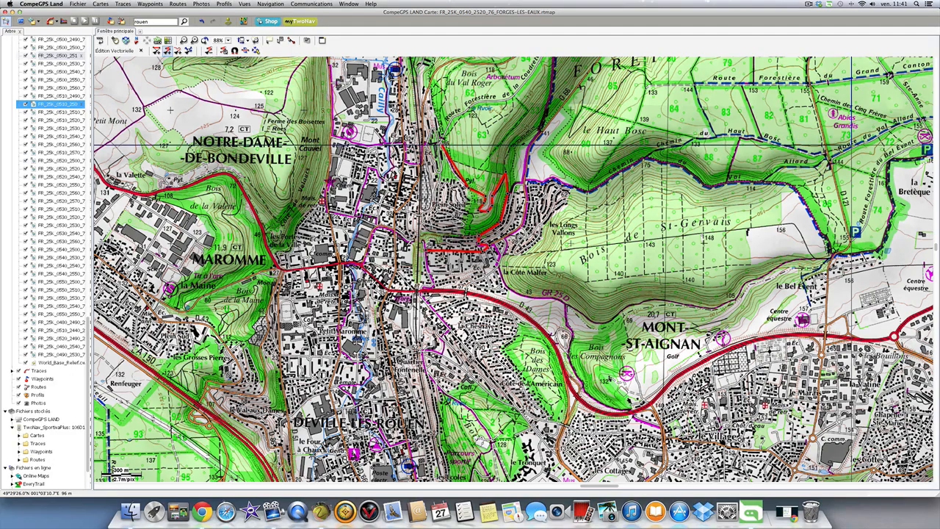
Display the elevation graph and hide the "Nouveau parcours" track so the profile shows only the track being drawn.
scroll(441, 143, "up", 5)
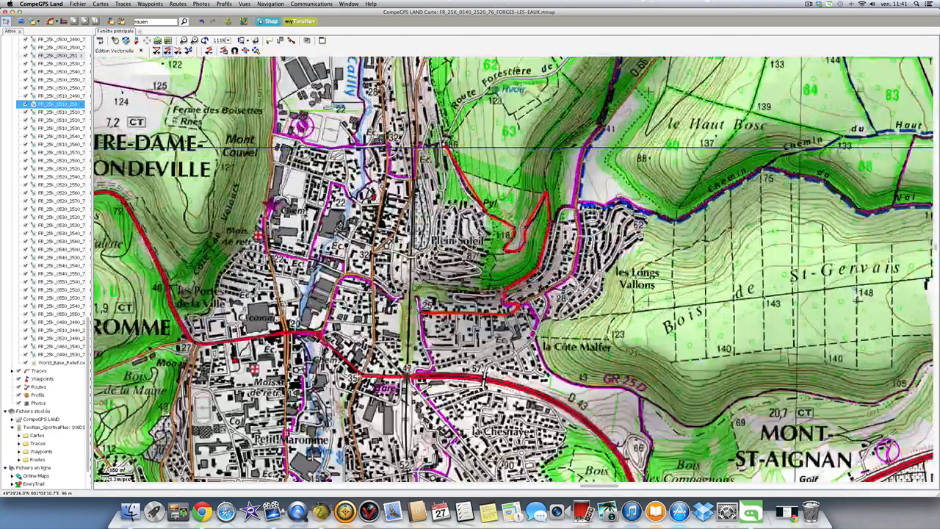
scroll(470, 149, "down", 4)
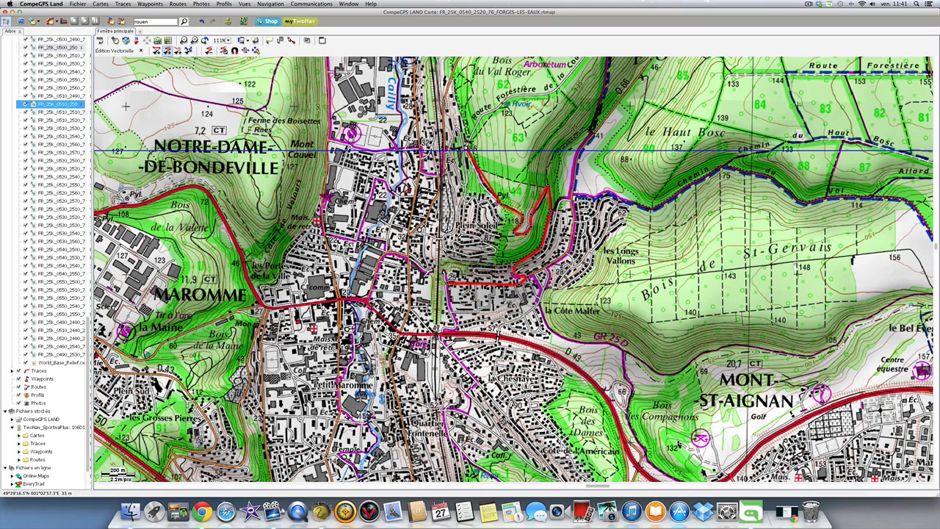
scroll(232, 69, "down", 2)
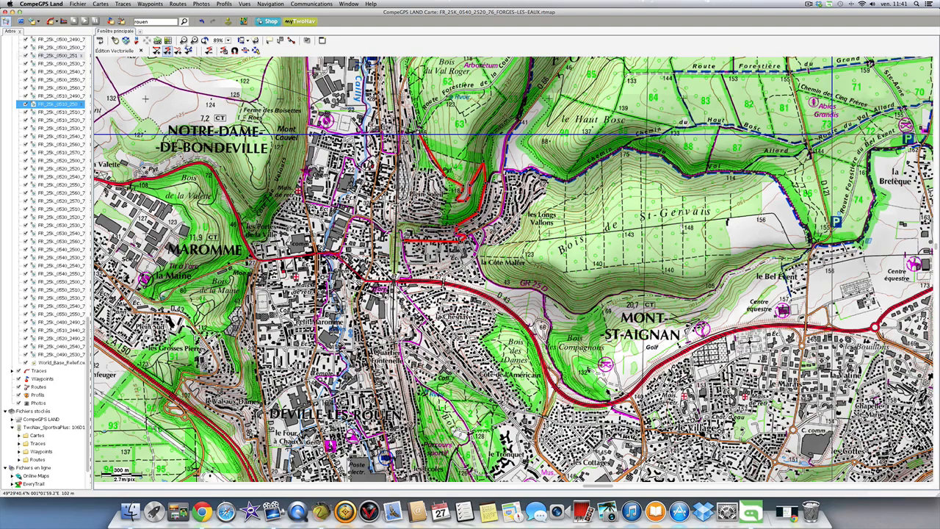
left_click(63, 21)
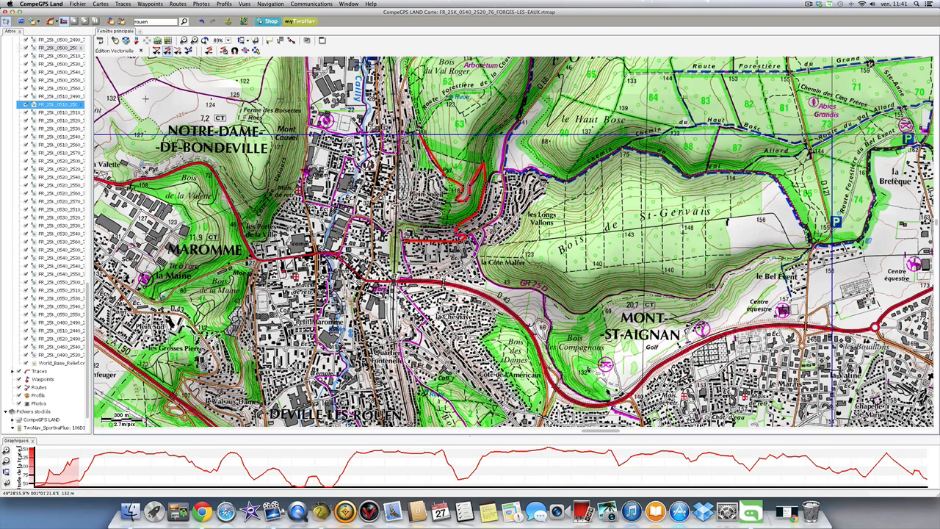
left_click(14, 371)
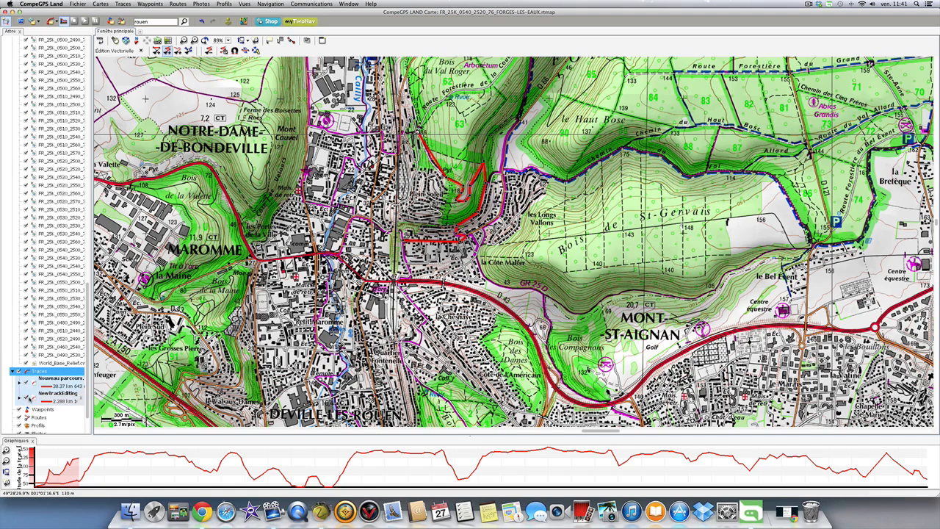
left_click(30, 380)
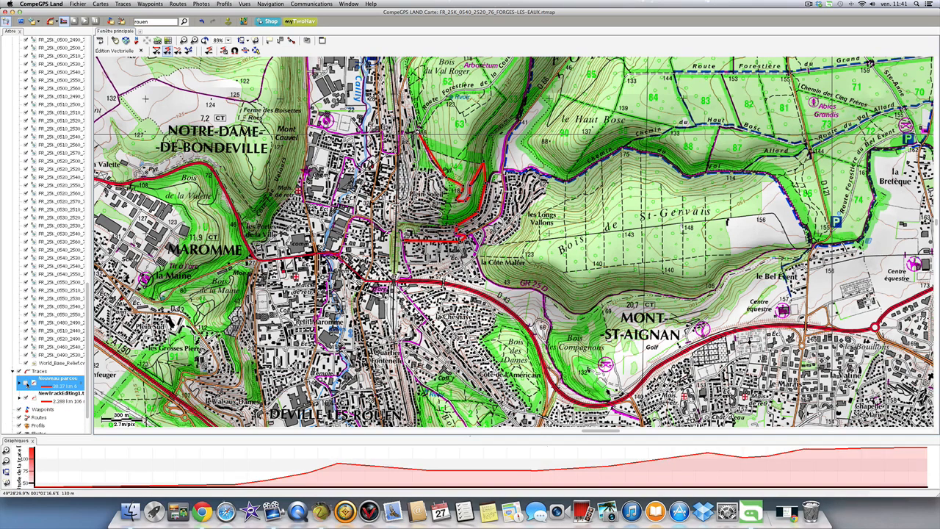
left_click(13, 371)
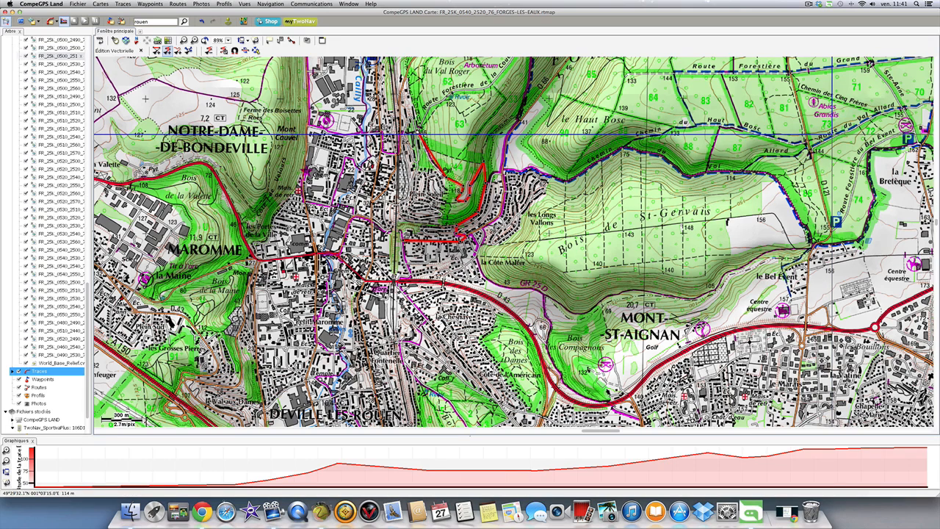
Extend the track around parcel 63 and along the Route Forestière de la Coudrette to the Maison Forestière de la Coudrette.
left_click(431, 107)
left_click(455, 91)
left_click_drag(574, 146, 488, 244)
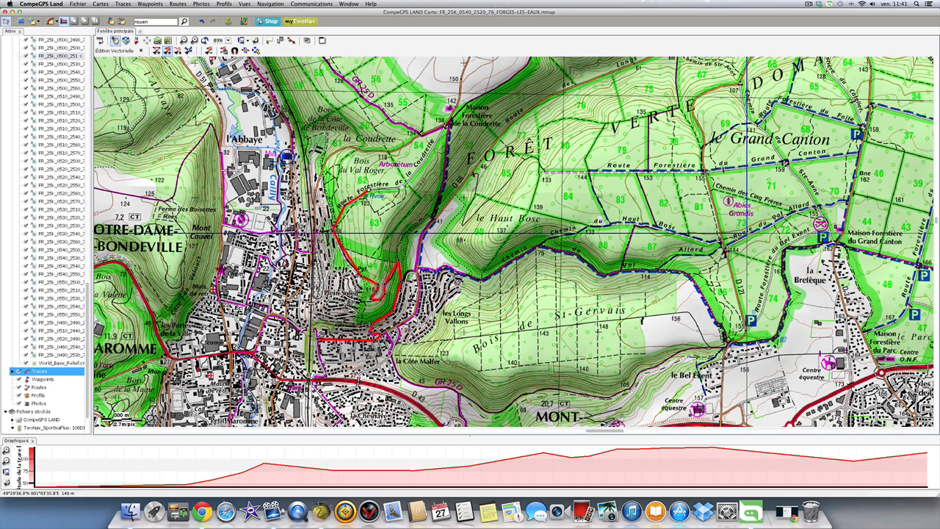
left_click(401, 187)
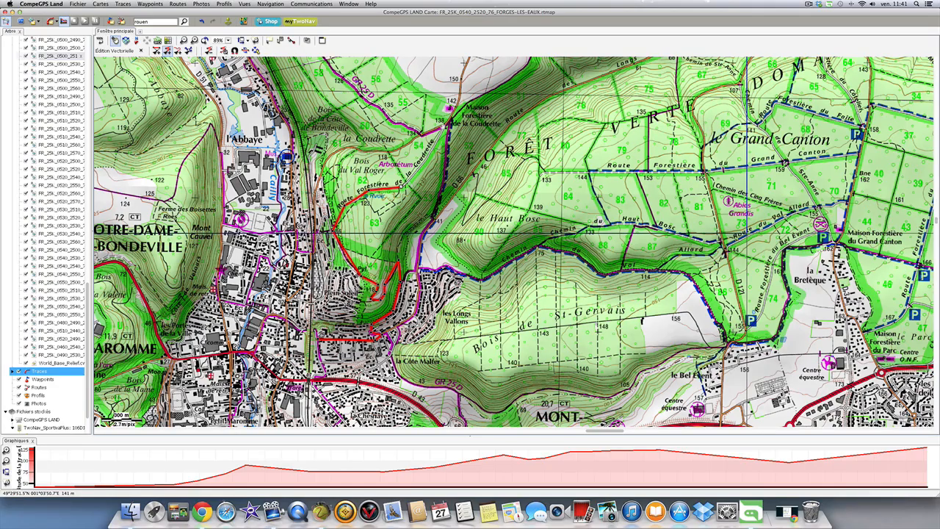
scroll(444, 131, "down", 2)
scroll(444, 121, "up", 2)
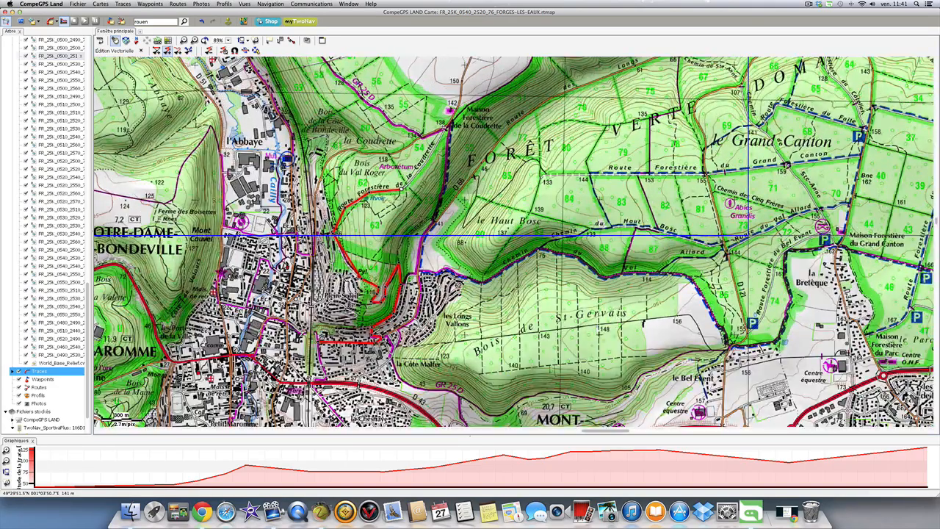
scroll(481, 126, "up", 1)
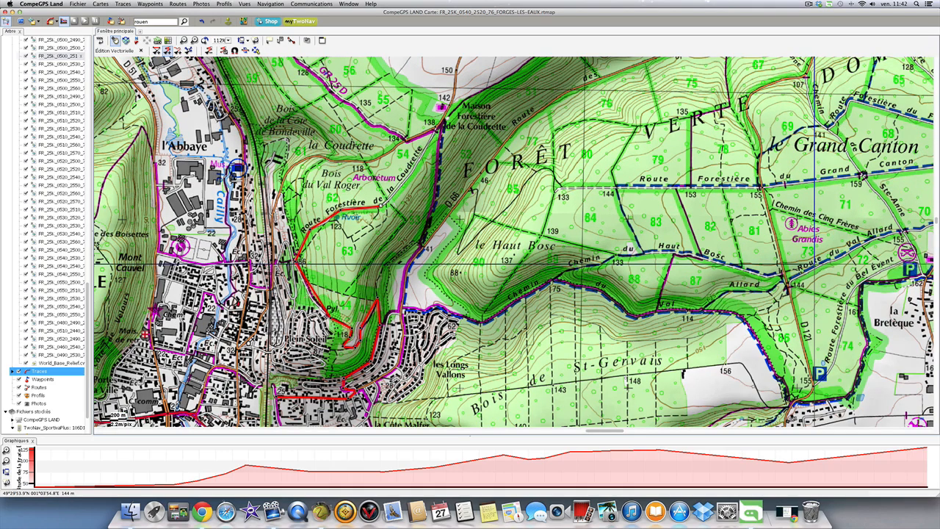
left_click(447, 118)
left_click(466, 99)
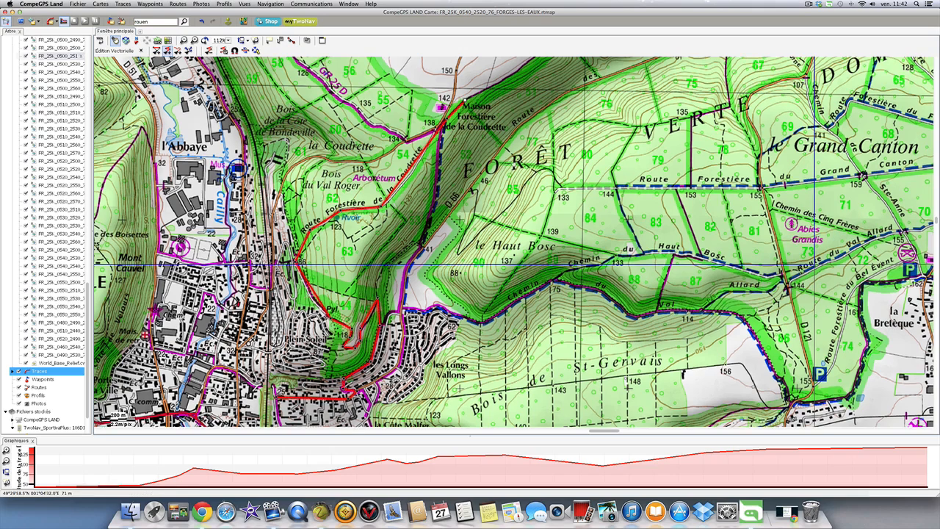
Continue the track northeast along the forest edge past le Plain Bosc to just below the Houppeville cemetery.
left_click_drag(499, 79, 408, 176)
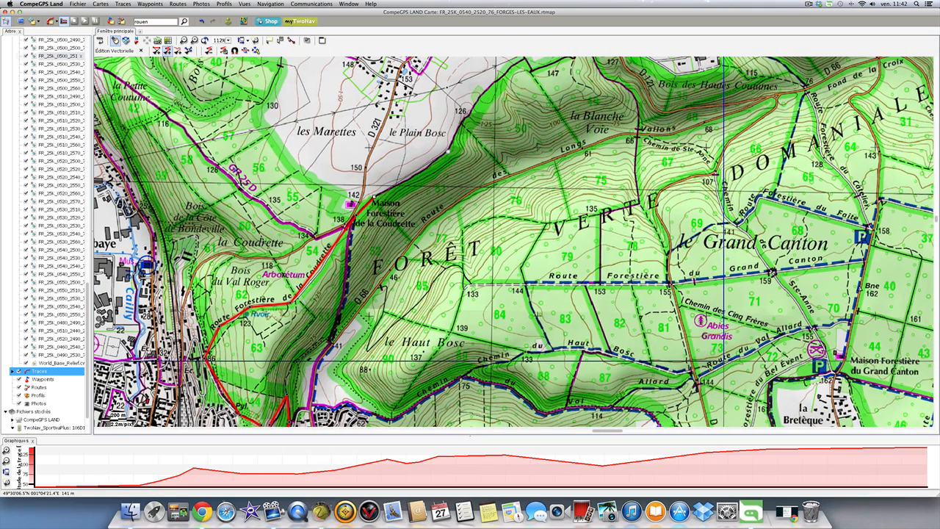
left_click(446, 150)
left_click_drag(519, 64, 520, 194)
left_click(523, 190)
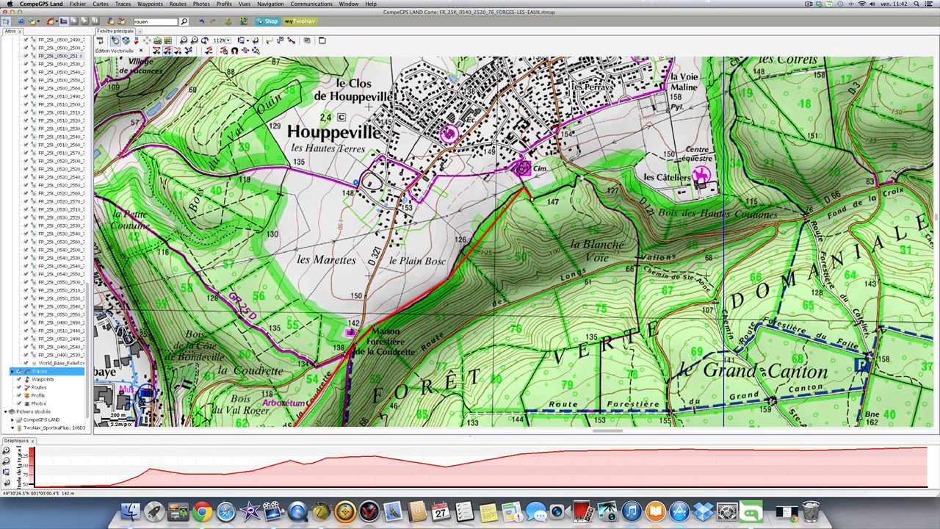
Continue the track east along the forest edge, south past la Blanche Voie, and between parcels 79 and 78 to the Route Forestière du Grand Canton.
left_click(579, 178)
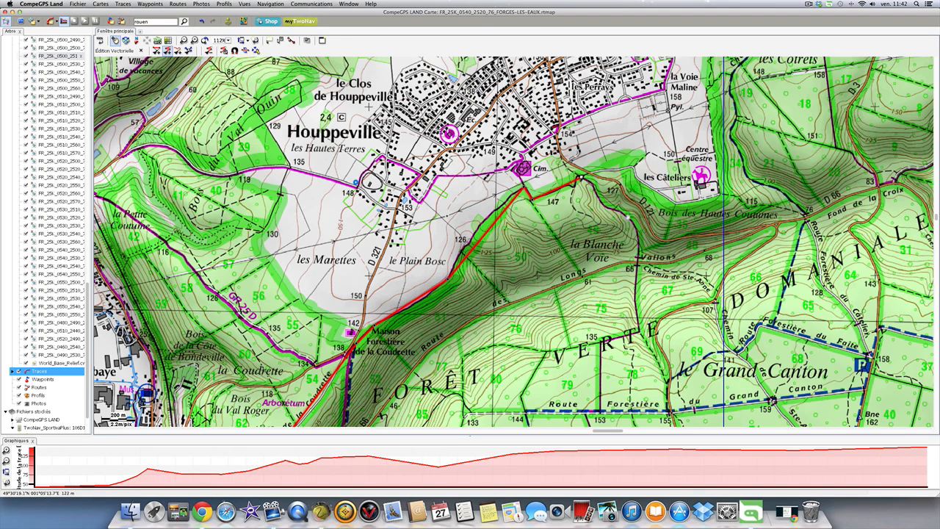
left_click(628, 217)
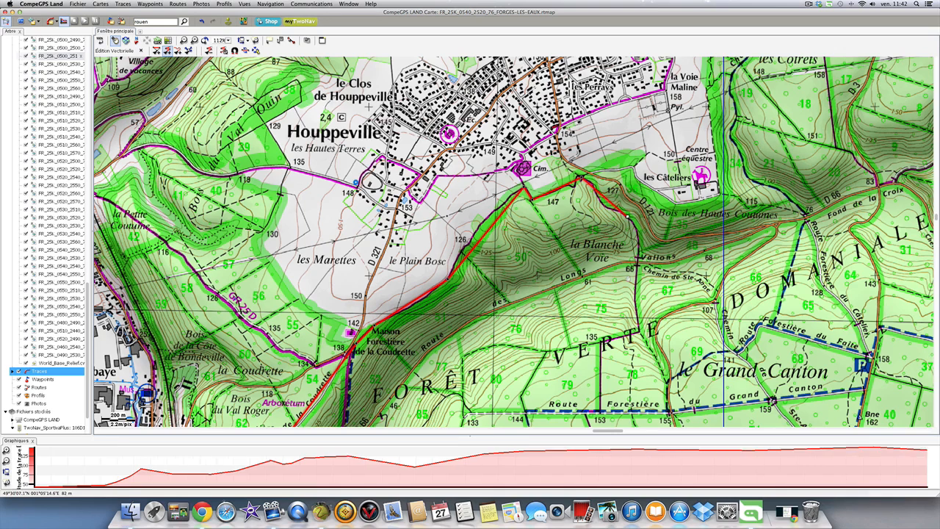
left_click(637, 330)
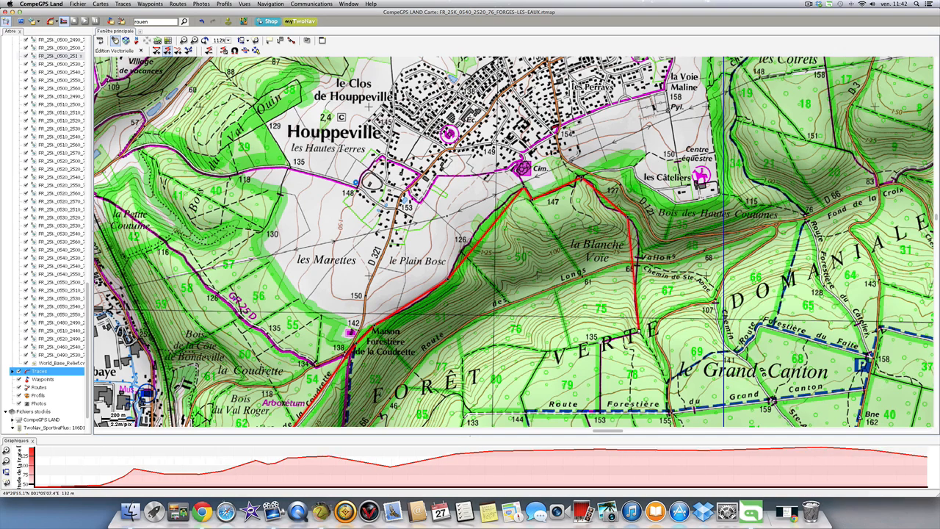
left_click(603, 342)
left_click_drag(638, 356, 642, 217)
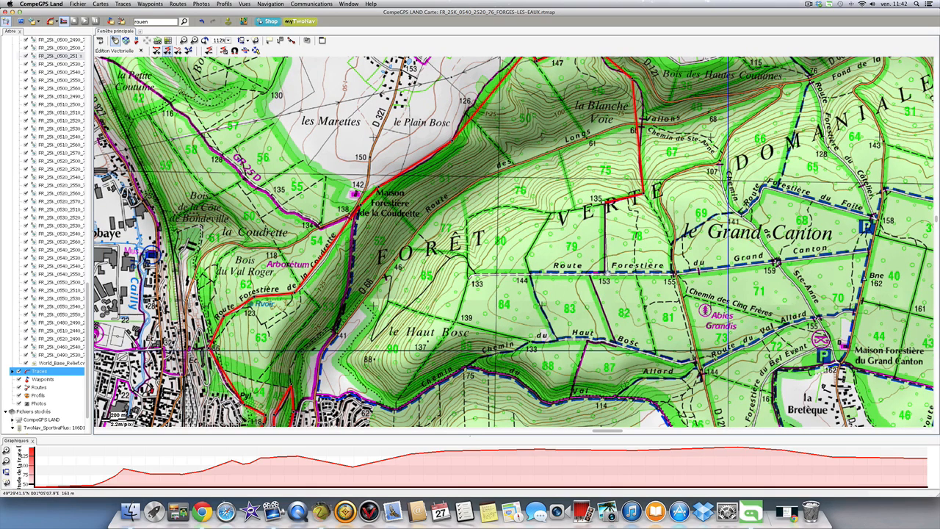
left_click(606, 272)
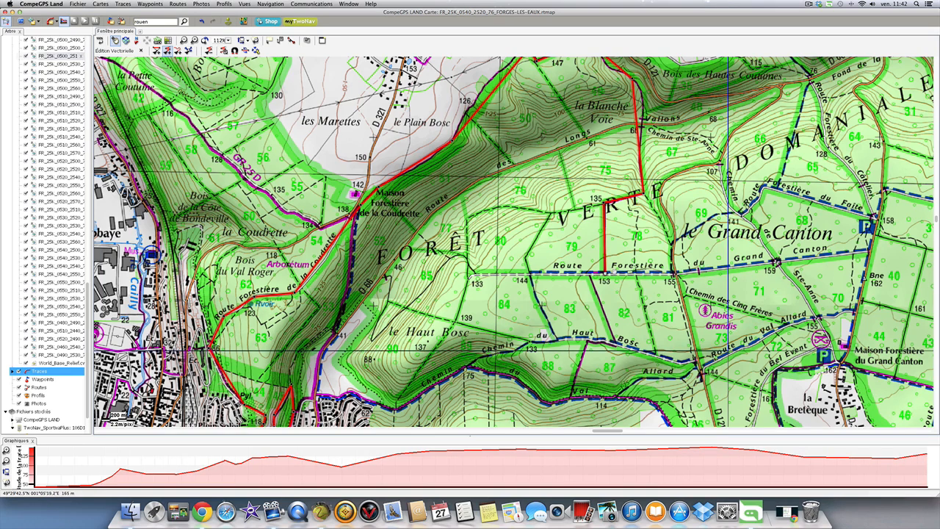
Extend the track a short way west and then south between parcels 83 and 82 to the Chemin du Haut Bosc.
scroll(605, 272, "down", 1)
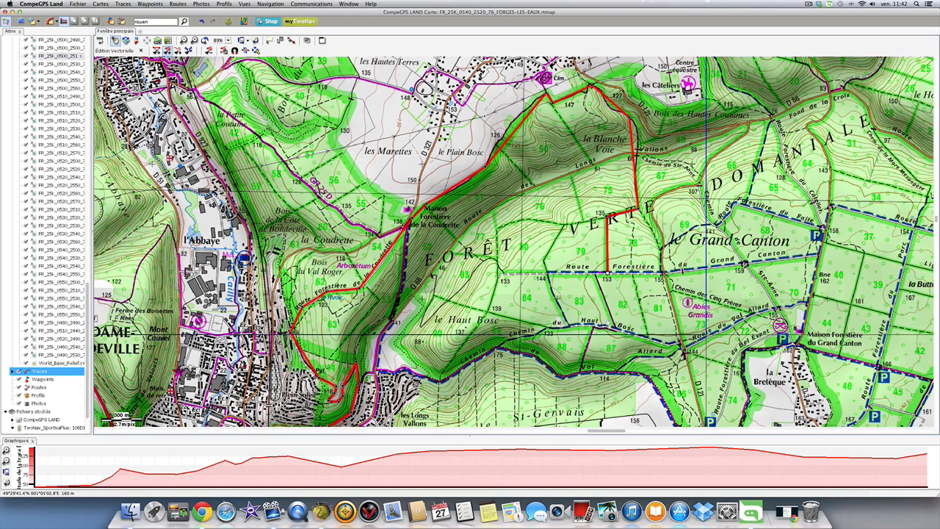
left_click(596, 273)
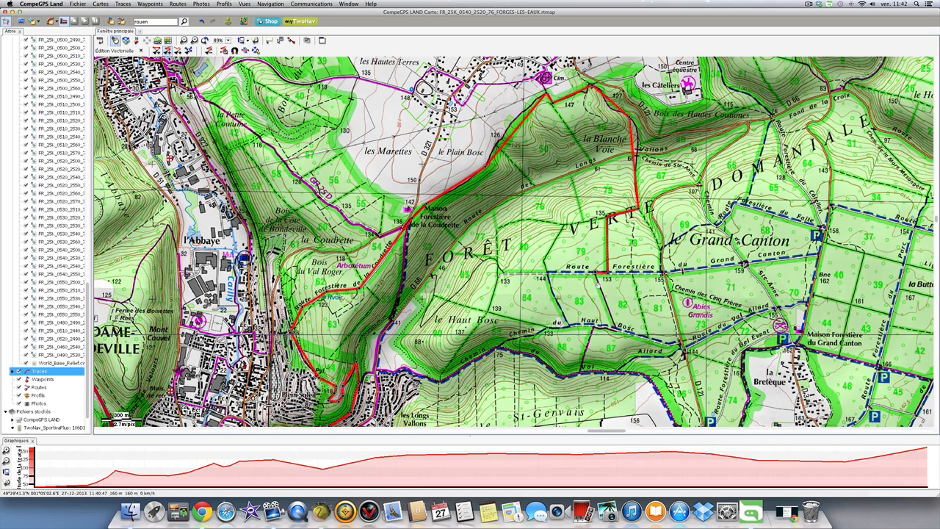
left_click(615, 329)
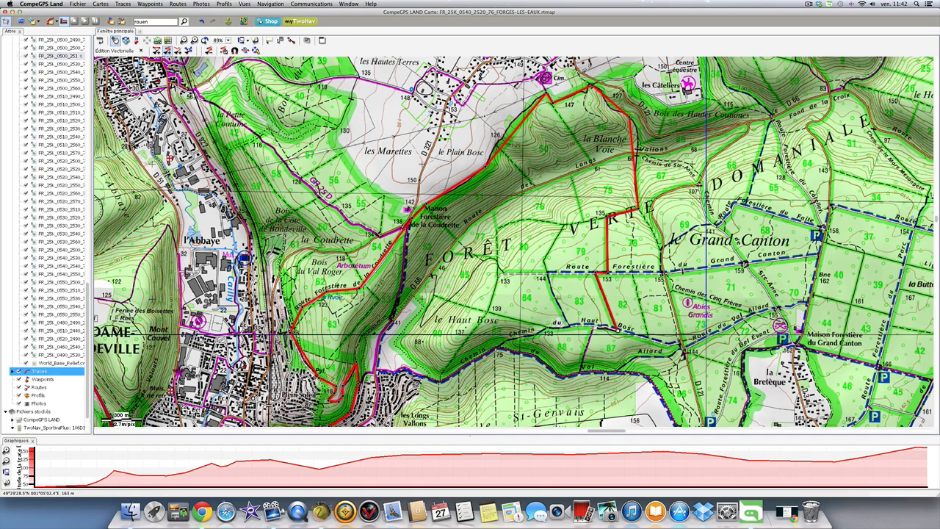
Extend the track south between parcels 88 and 87, then west along the Chemin du Val to the edge of les Longs Vallons.
left_click(594, 328)
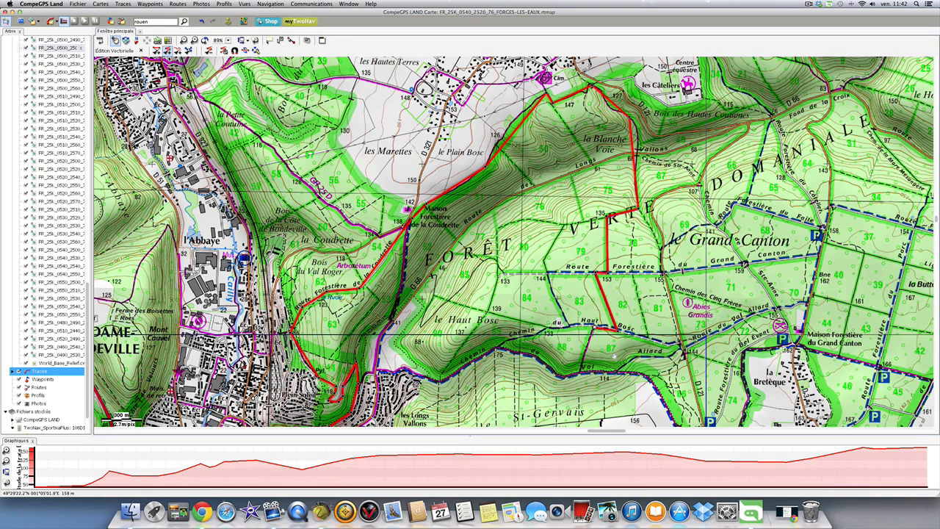
left_click(581, 371)
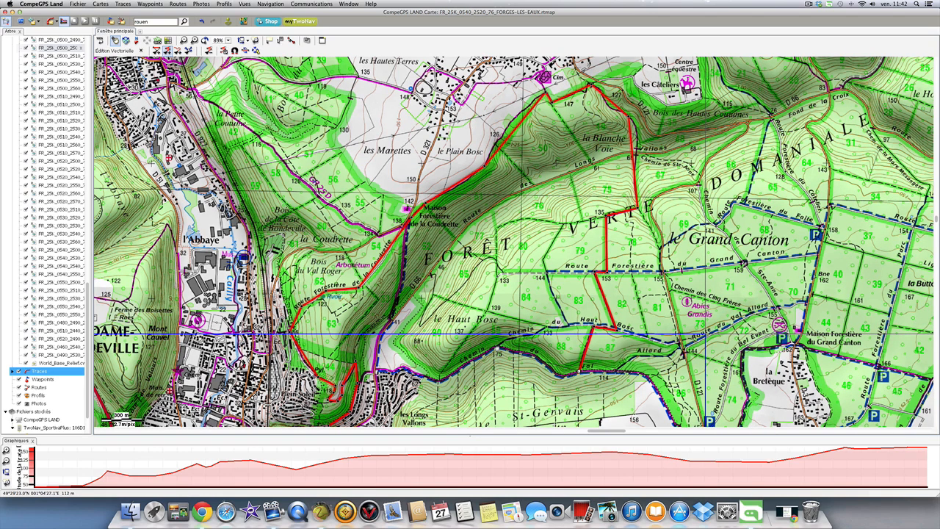
left_click(497, 347)
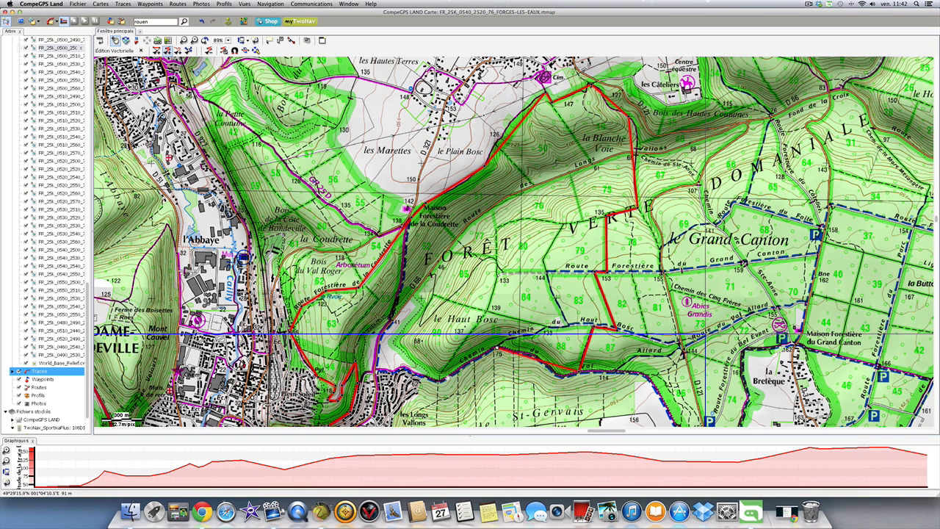
left_click(441, 379)
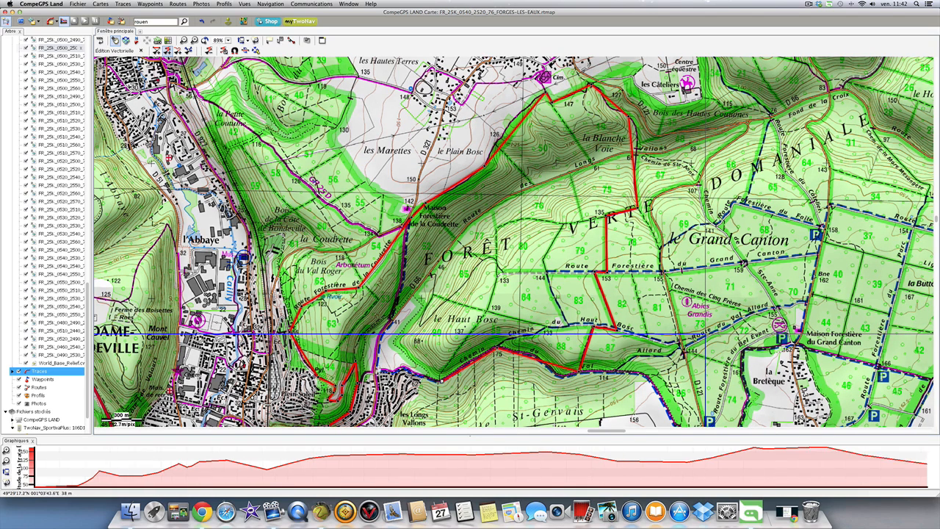
left_click(377, 369)
Continue the track south through the housing area west of les Longs Vallons towards la Côte Malfer.
left_click_drag(386, 385, 422, 305)
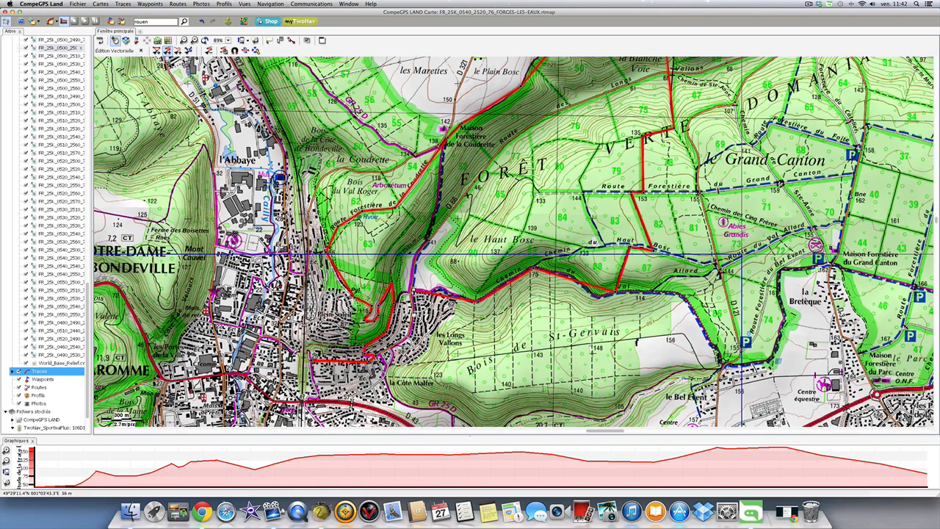
left_click(414, 314)
left_click(403, 335)
left_click(395, 351)
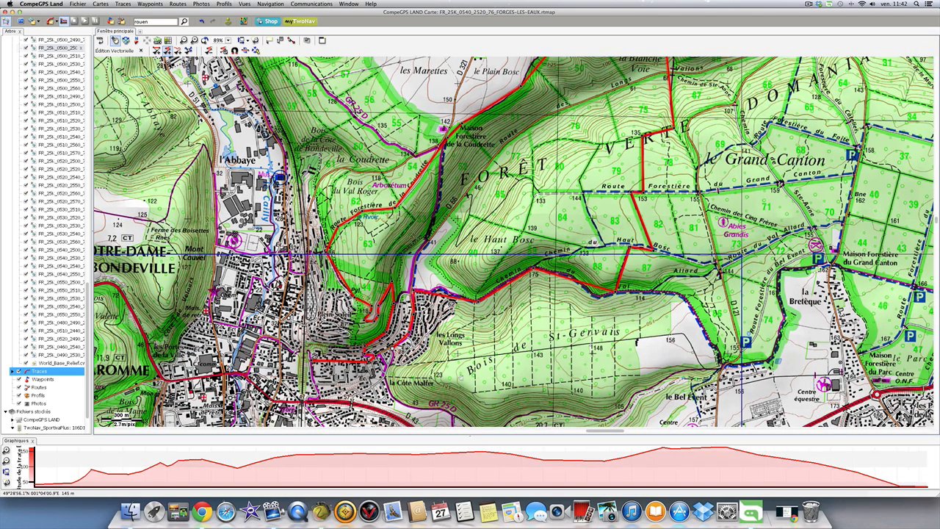
Continue the track past la Côte Malfer, along the GR 25 D, and south beside the Bois des Compagnons across the main road.
left_click_drag(450, 382, 453, 313)
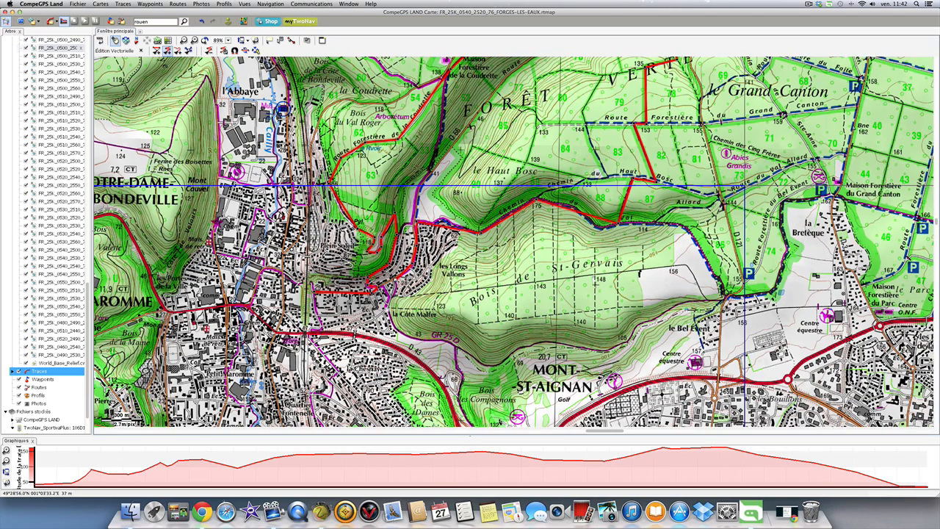
left_click(388, 307)
left_click(455, 345)
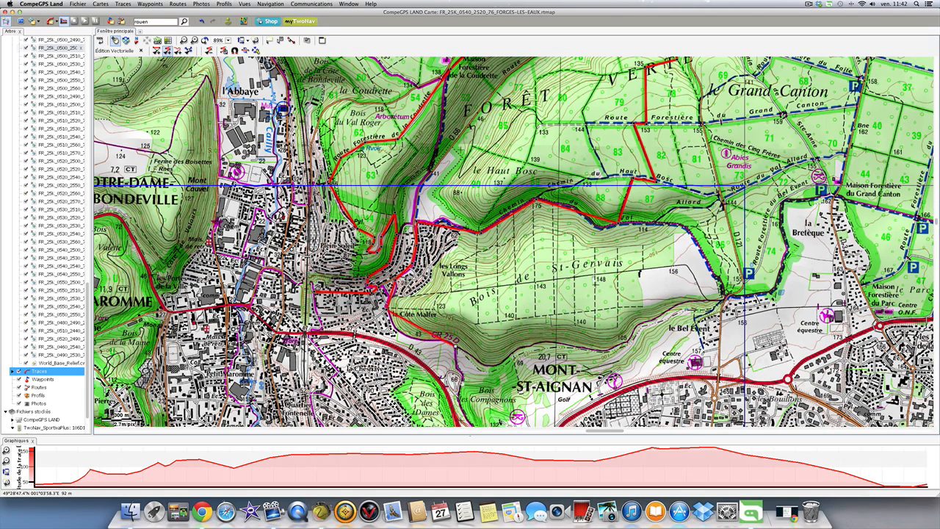
left_click_drag(458, 401, 473, 301)
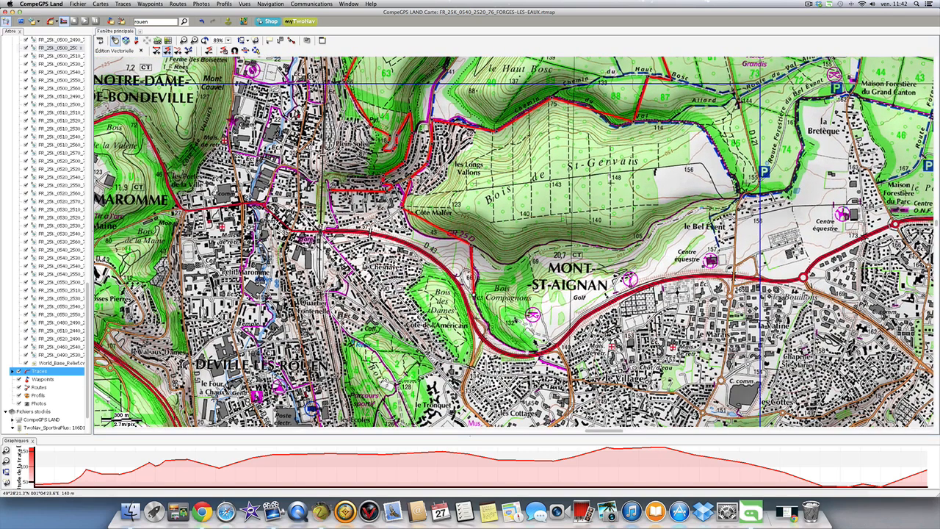
left_click(533, 351)
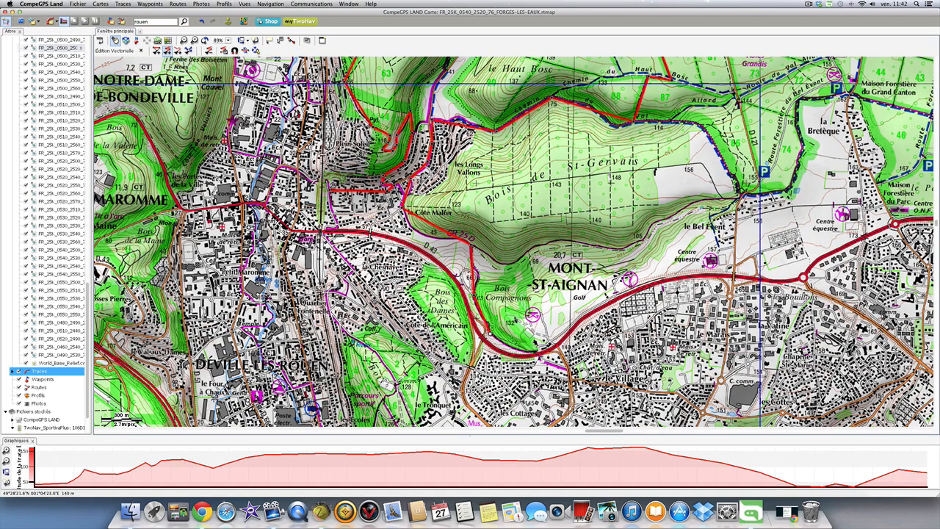
left_click(566, 369)
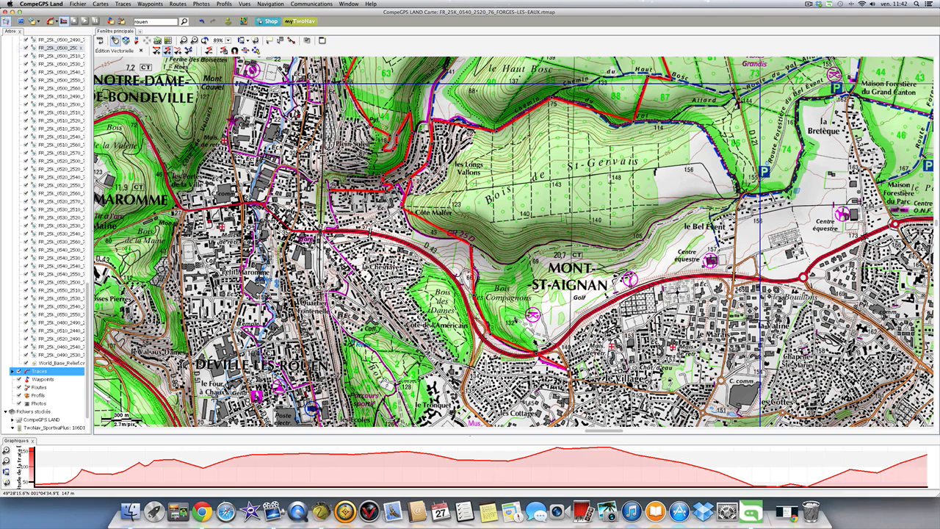
Bring the track west, northwest past la Côte de l'Américain, and north by the Gare back to its start, and finish drawing.
left_click(467, 366)
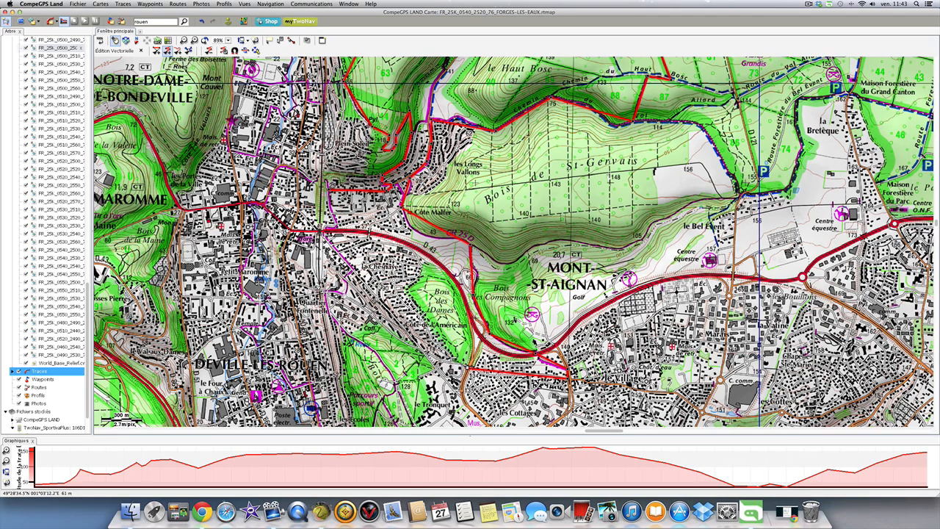
left_click(345, 293)
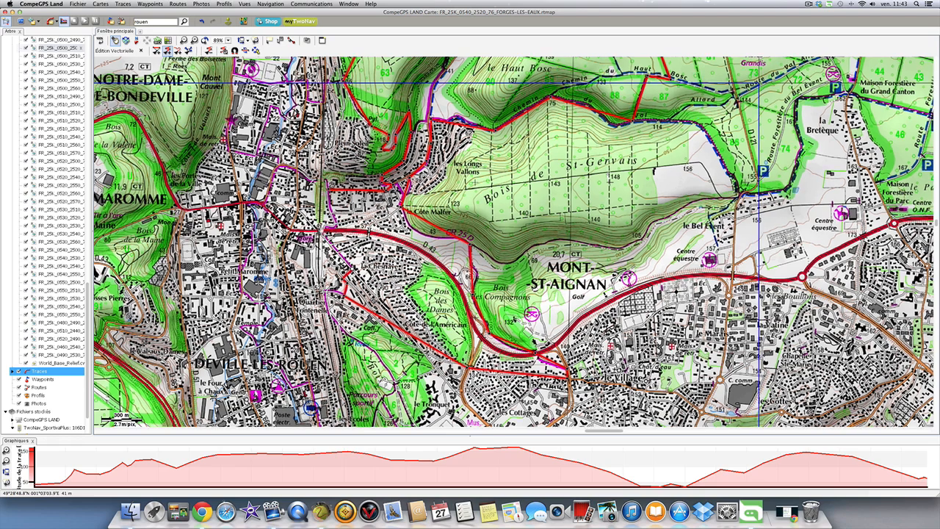
left_click(325, 229)
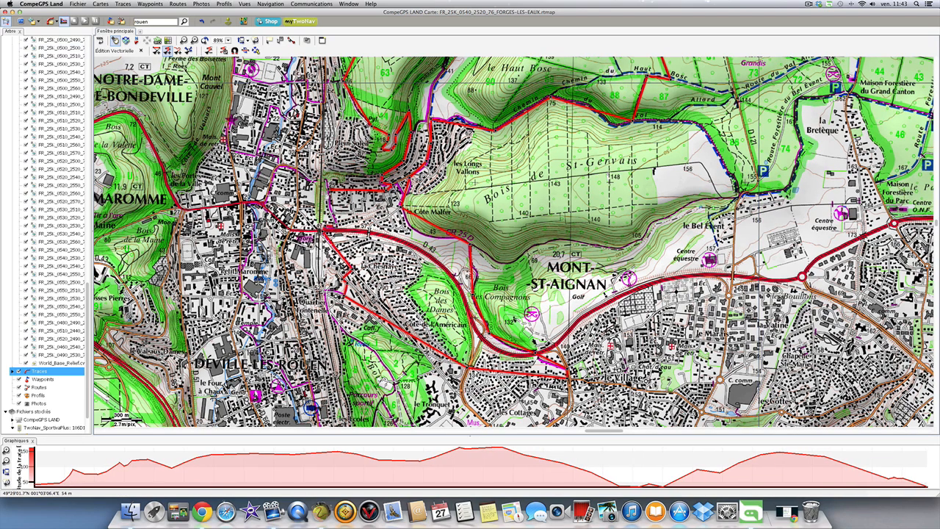
left_click(329, 191)
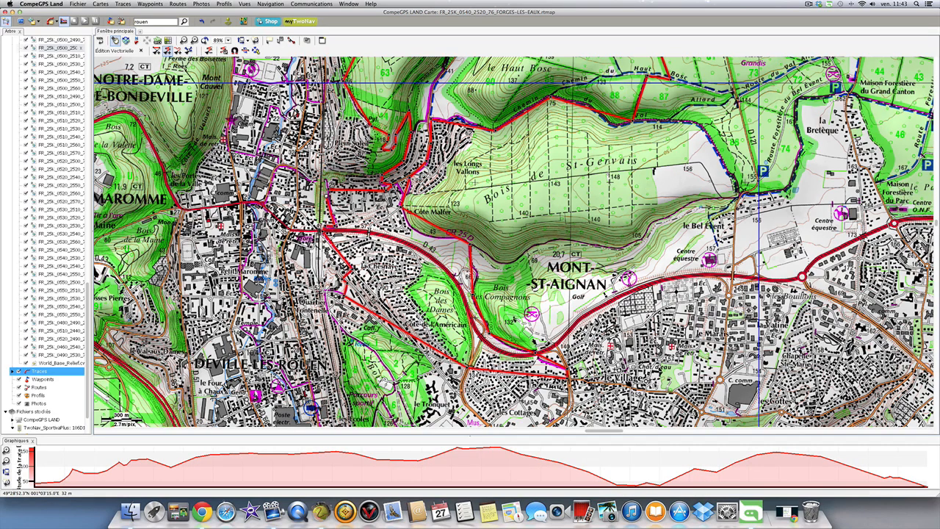
scroll(317, 182, "up", 1)
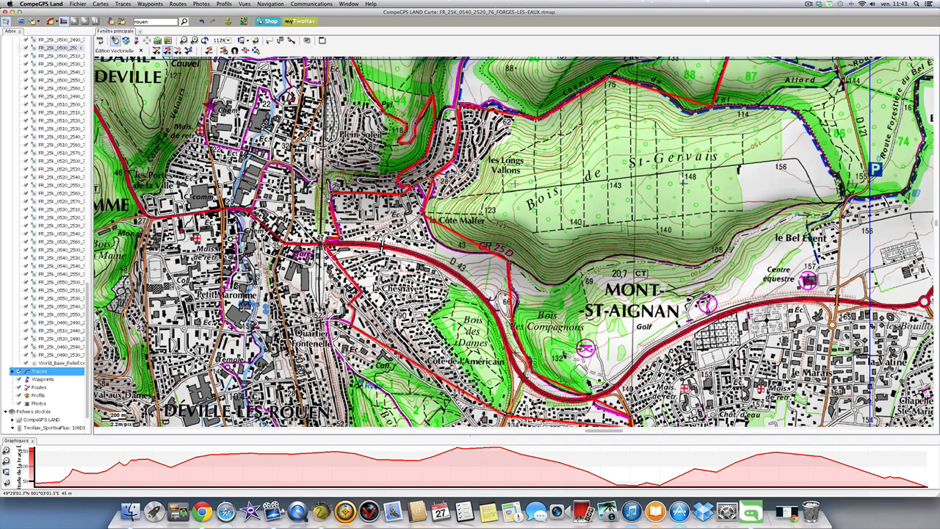
scroll(325, 182, "up", 4)
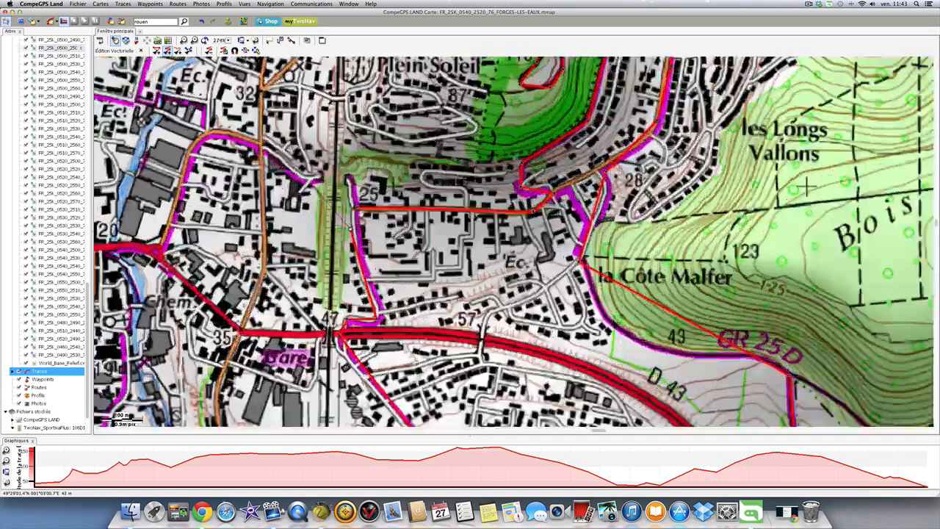
scroll(324, 187, "up", 1)
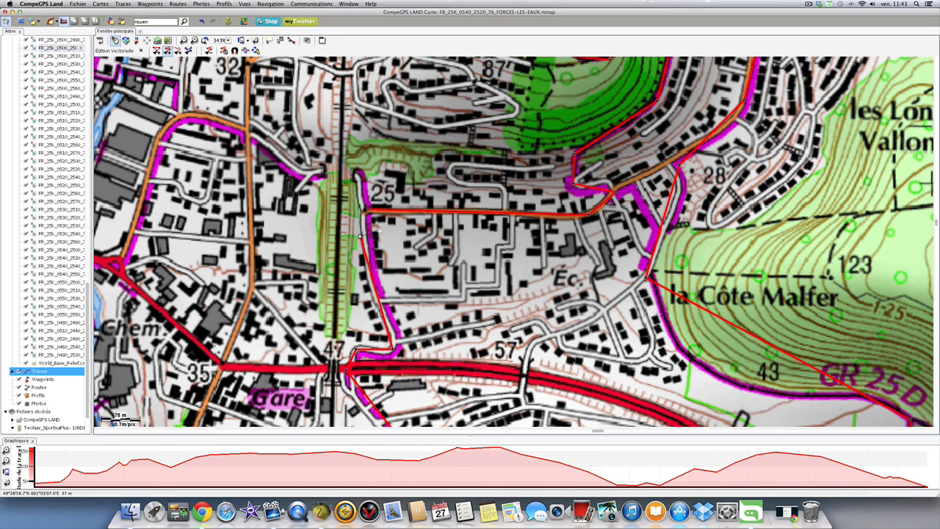
key("Escape")
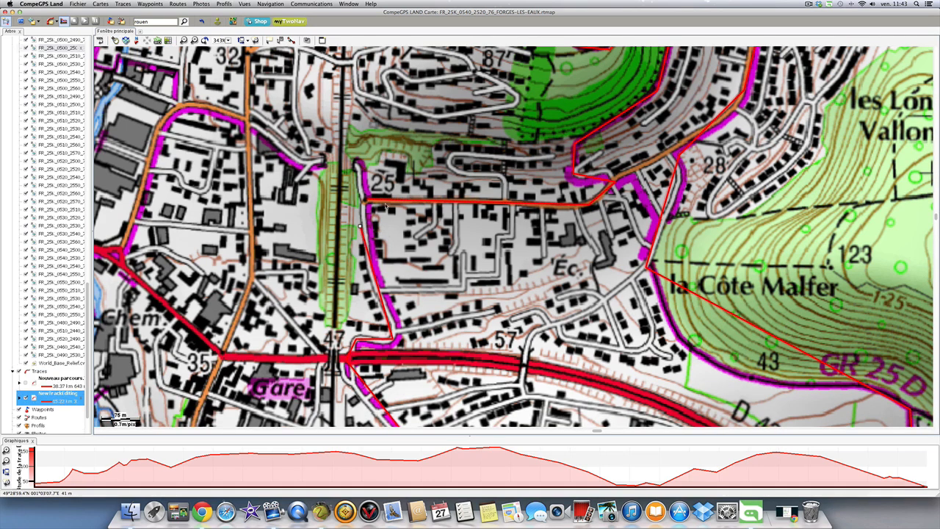
Open the new track's properties and change its line colour to blue.
double_click(397, 202)
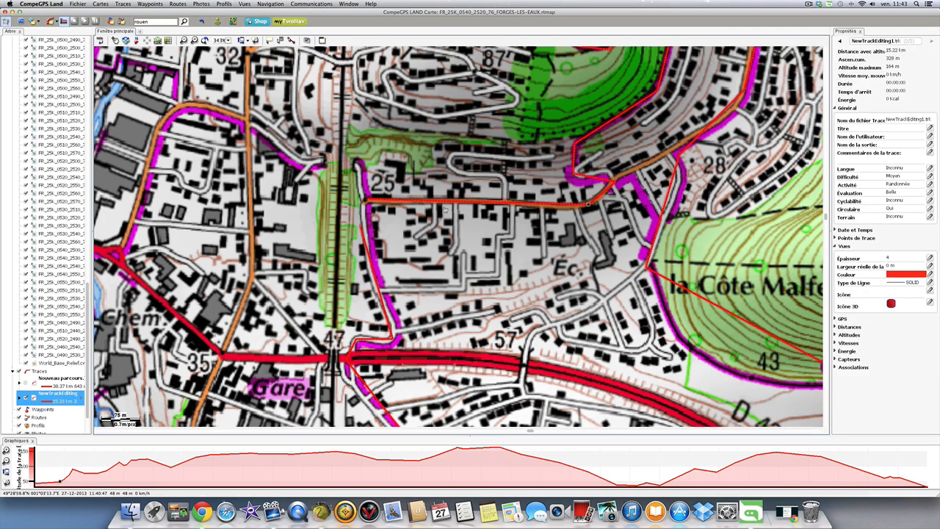
left_click(906, 274)
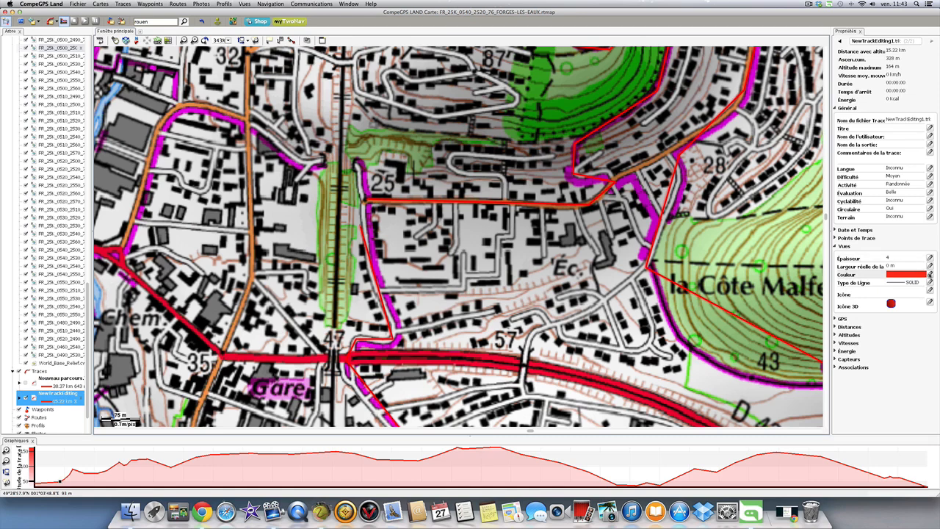
left_click(906, 274)
left_click(906, 298)
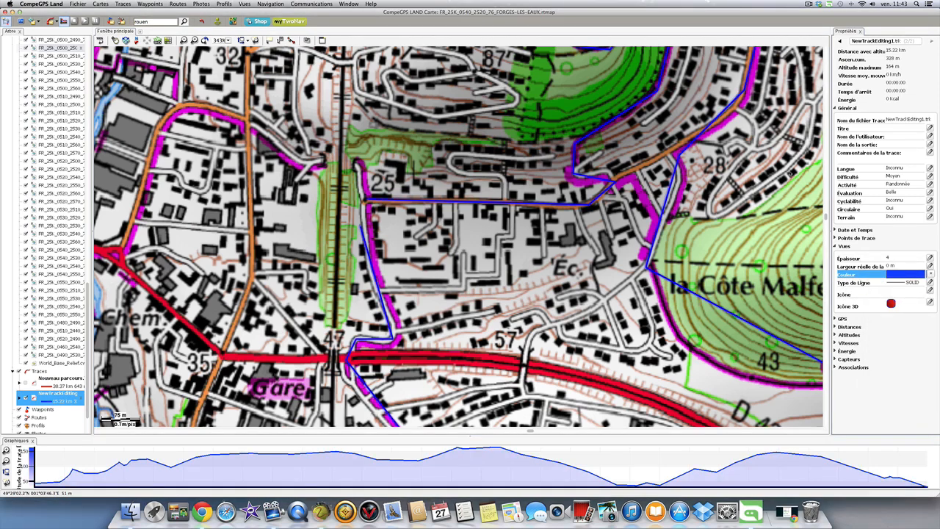
Switch back and forth between NewTrackEditing1 and Nouveau parcours to view each track's properties and location on the map.
left_click(859, 168)
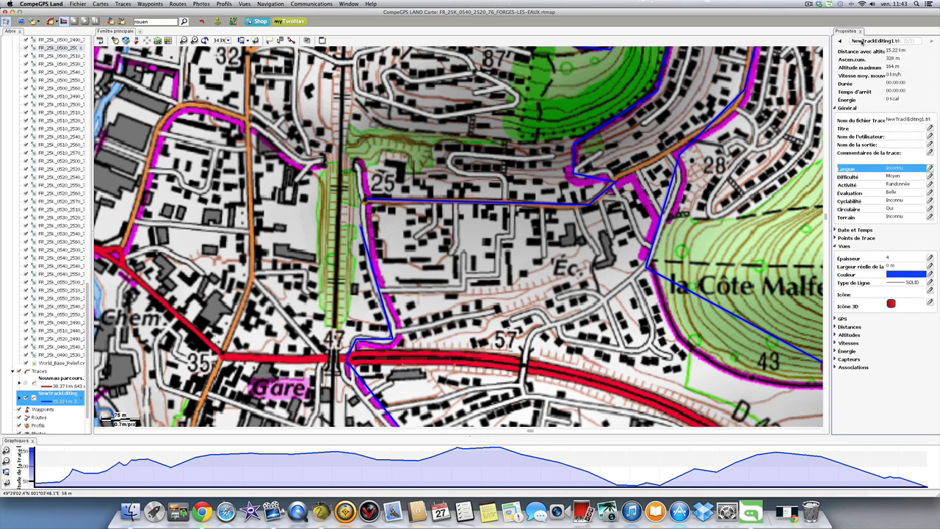
left_click(841, 42)
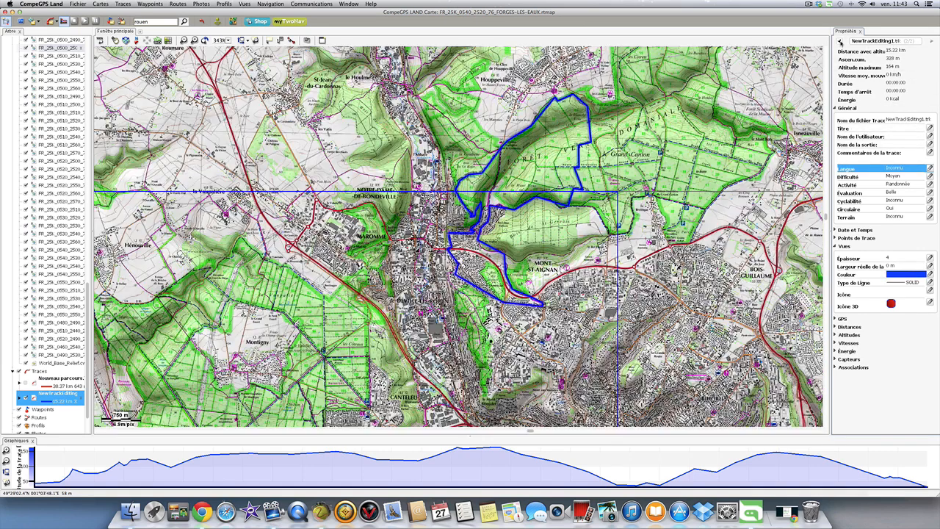
left_click(841, 42)
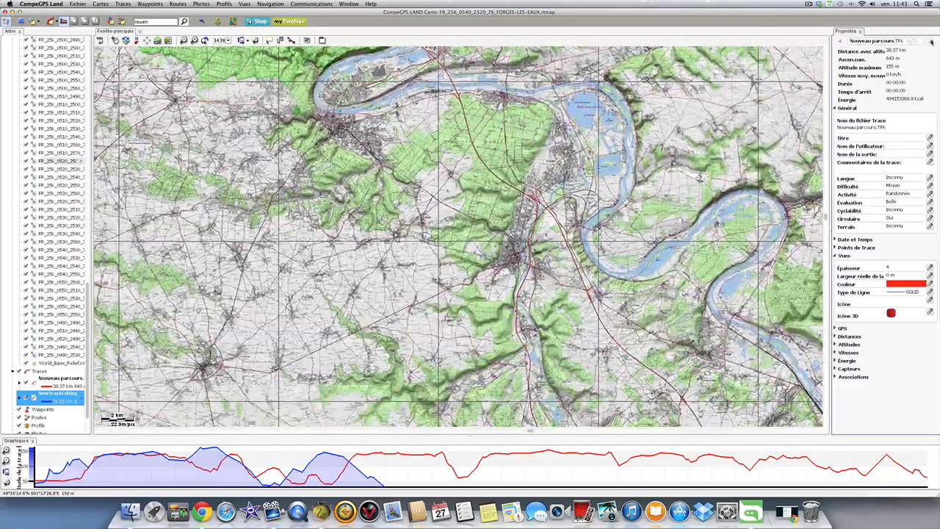
left_click(932, 42)
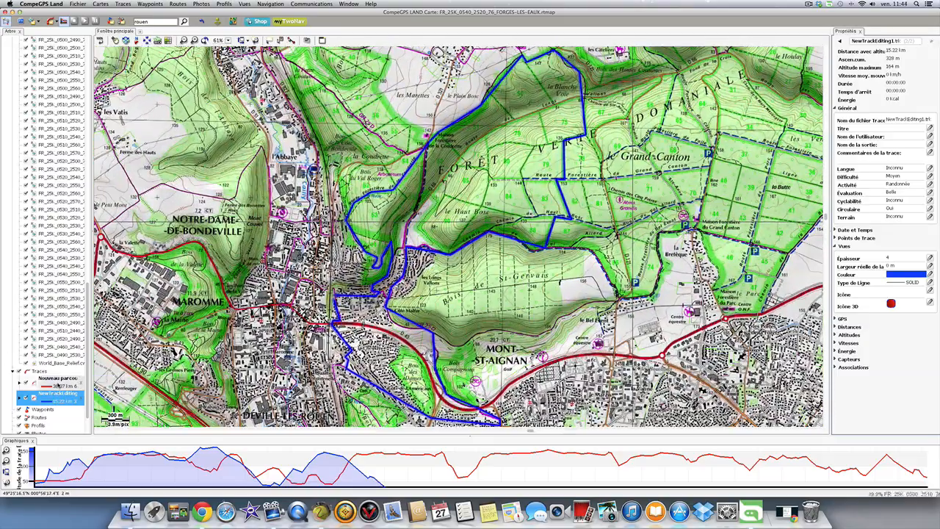
left_click(57, 382)
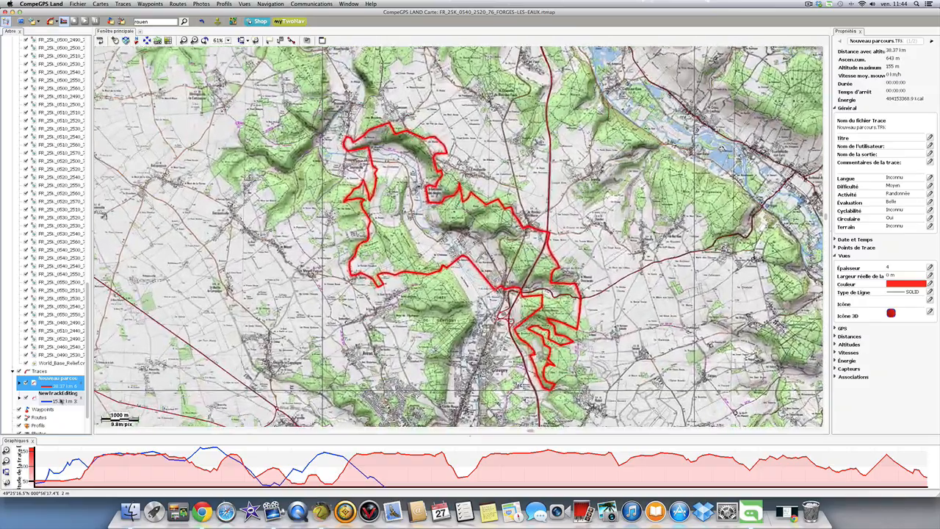
left_click(59, 396)
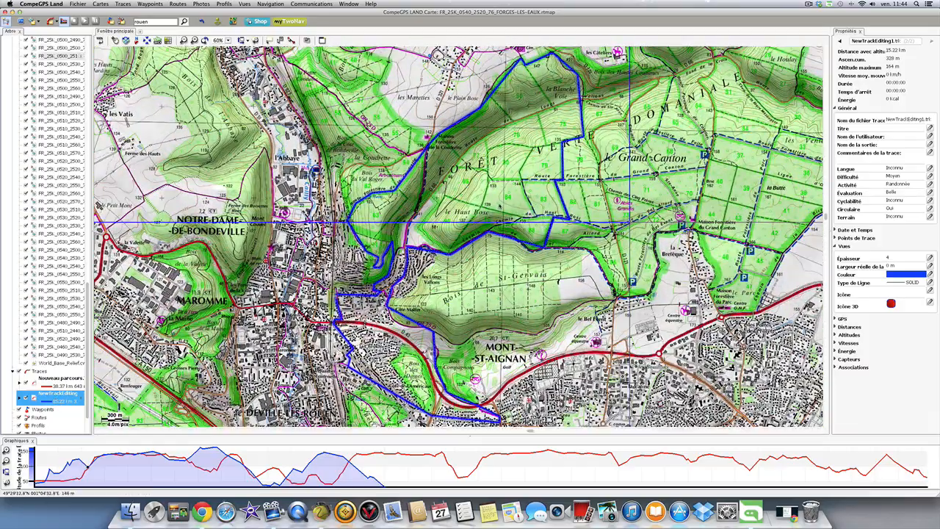
Open the blue NewTrackEditing1 track for editing from its stretch along the Chemin du Val, south of le Haut Bosc.
scroll(399, 356, "down", 1)
scroll(594, 333, "up", 4)
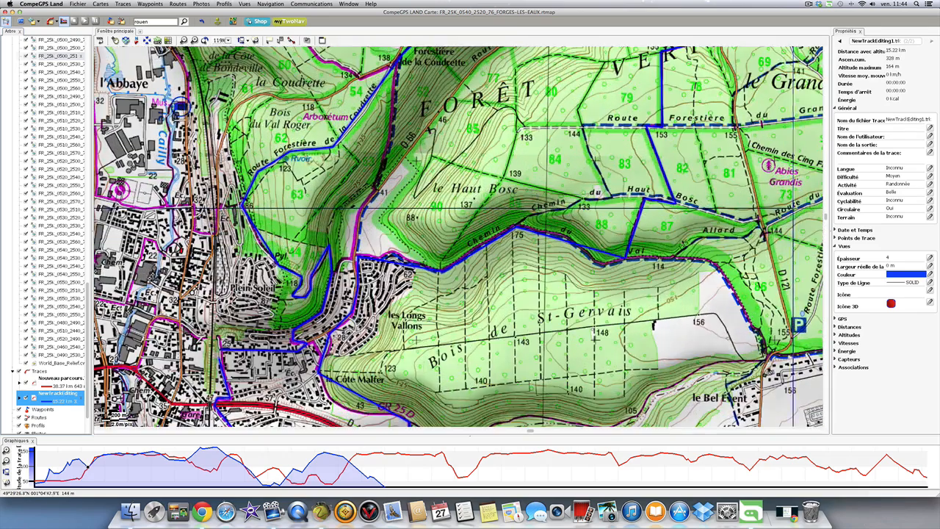
scroll(493, 248, "up", 4)
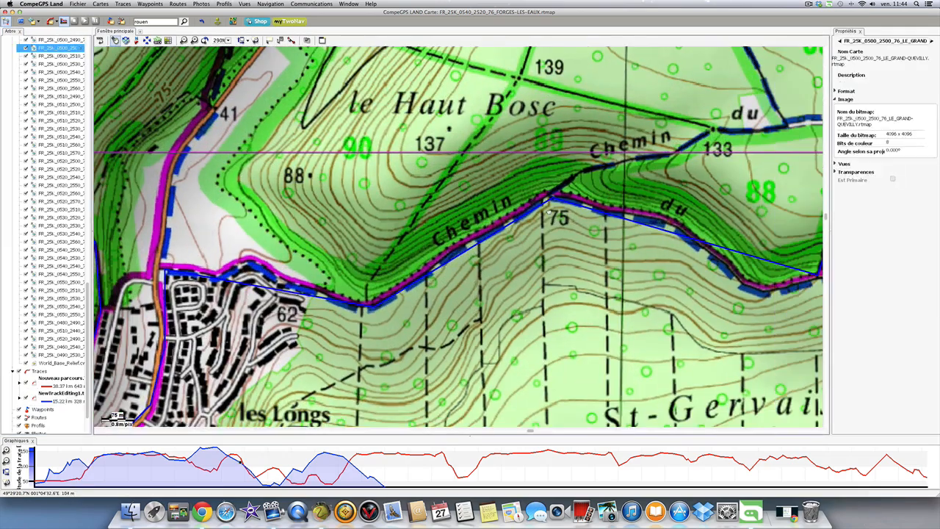
left_click_drag(549, 212, 387, 176)
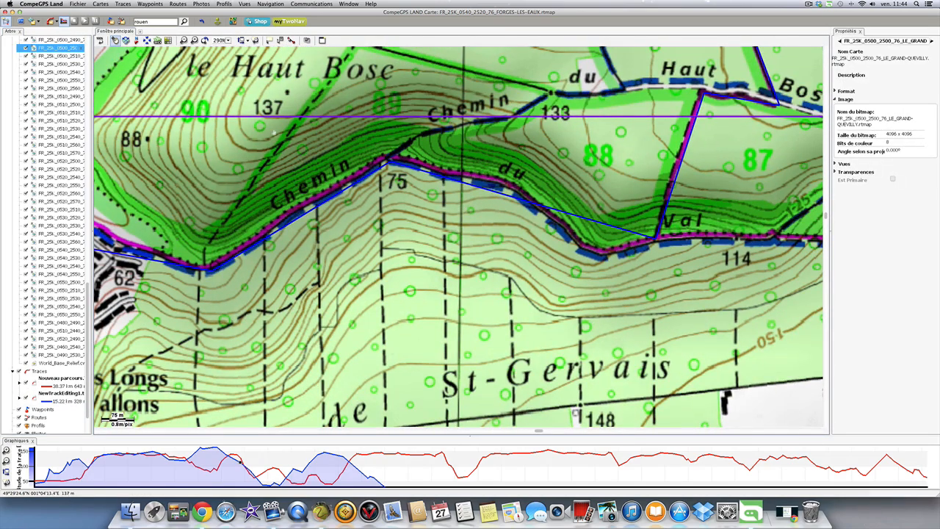
left_click(312, 211)
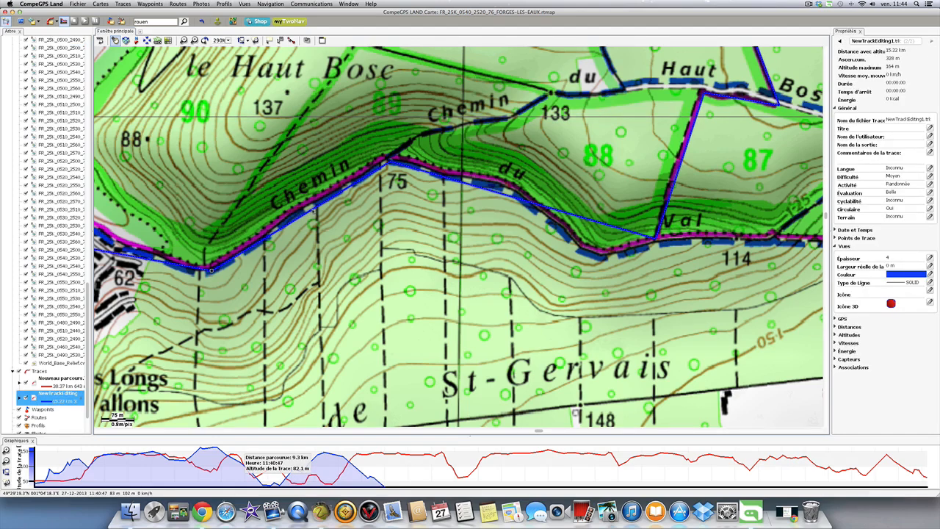
right_click(312, 211)
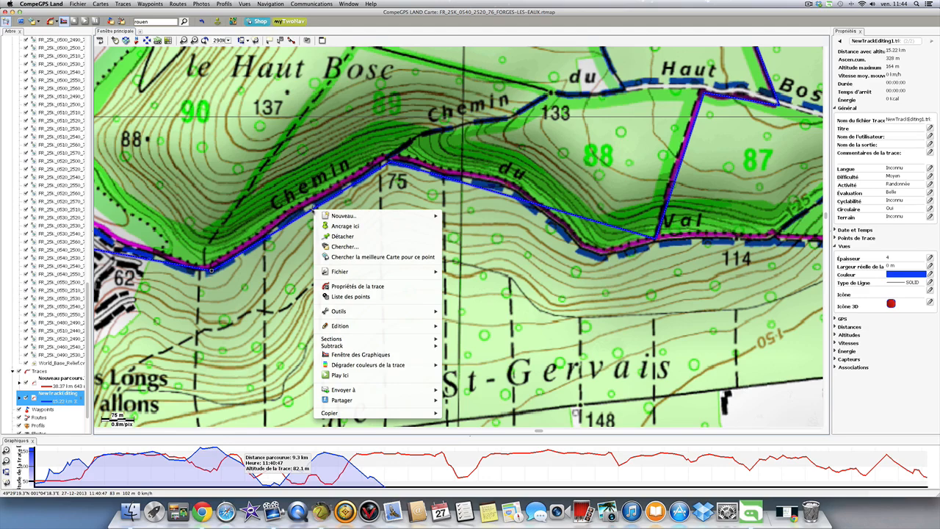
mouse_move(357, 216)
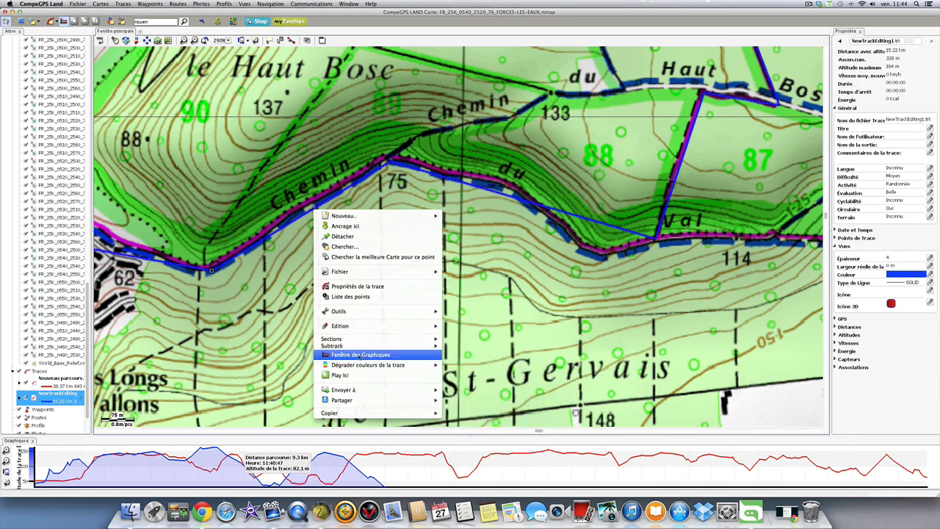
mouse_move(342, 348)
mouse_move(365, 328)
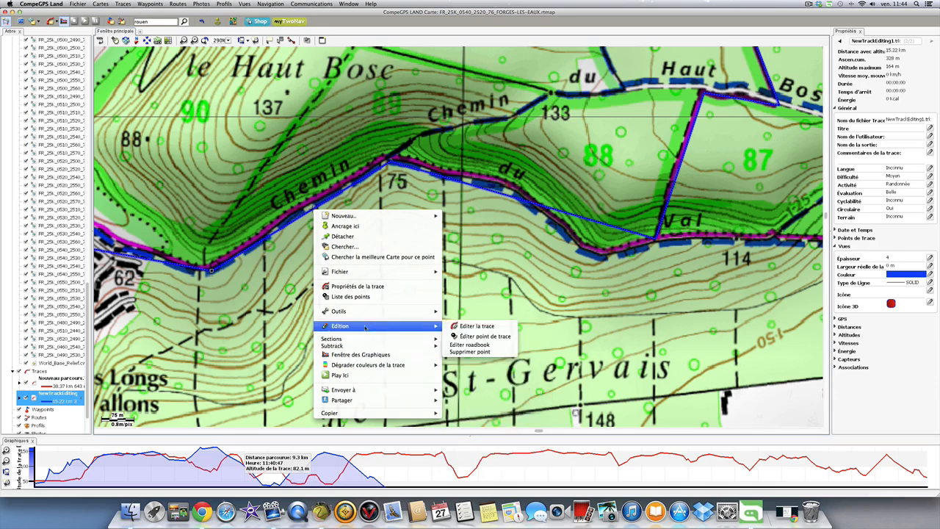
left_click(476, 326)
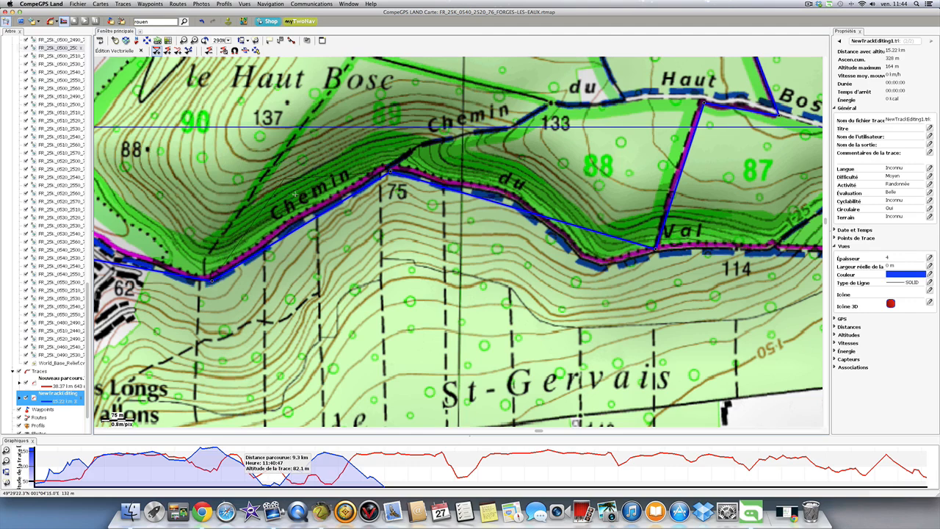
Bend the track onto the Chemin du Val with four added points between the 75 spot height and parcel 87.
scroll(478, 176, "up", 1)
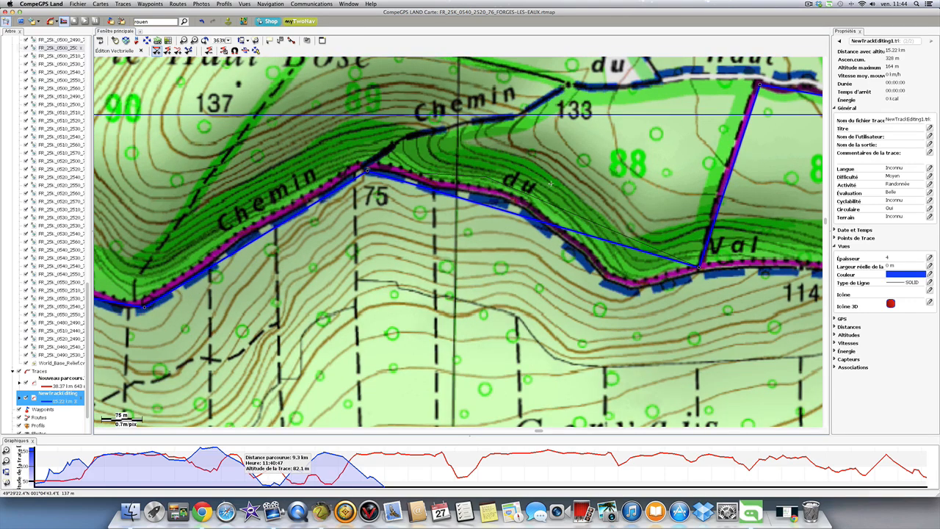
left_click(506, 196)
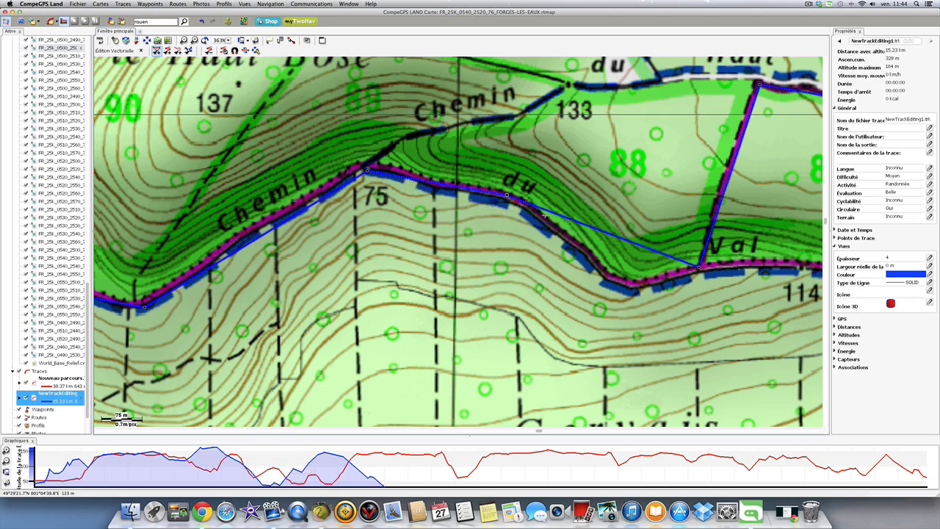
left_click(587, 255)
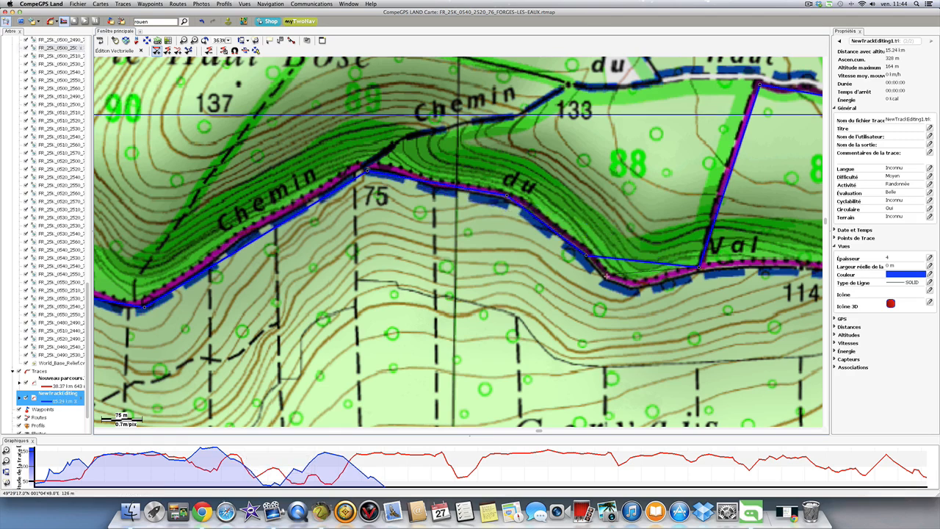
left_click(606, 278)
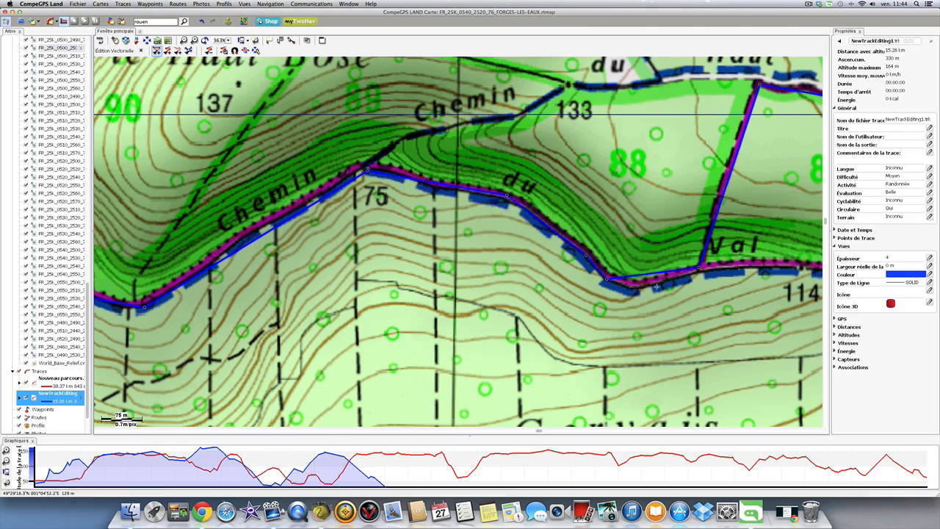
left_click(641, 288)
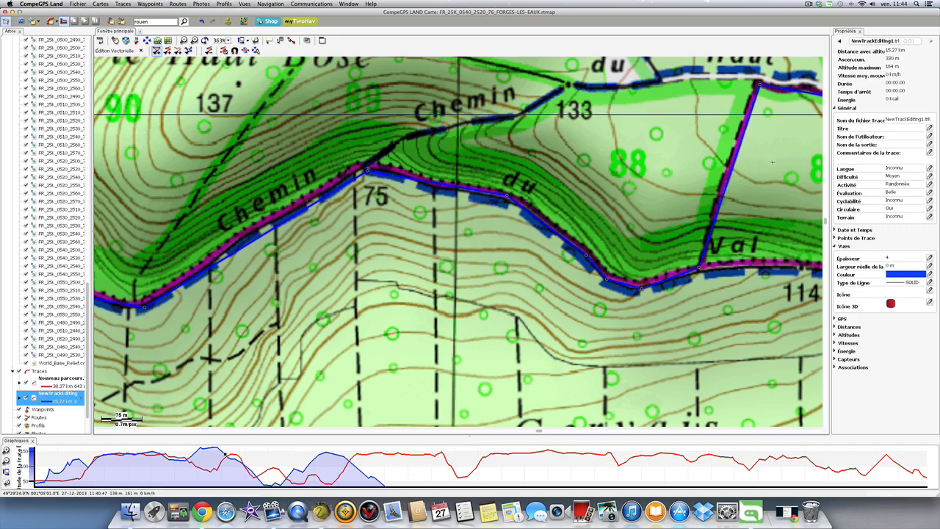
Shift the track point at the Route Forestière junction near spot height 153 slightly south onto the path between parcels 82 and 83.
key("space")
left_click_drag(772, 162, 573, 210)
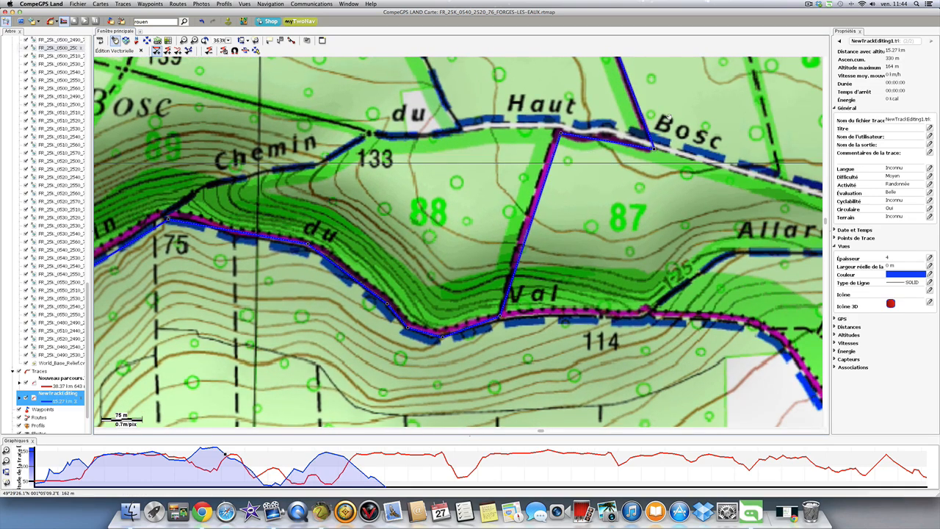
left_click_drag(668, 116, 629, 287)
left_click_drag(618, 125, 581, 260)
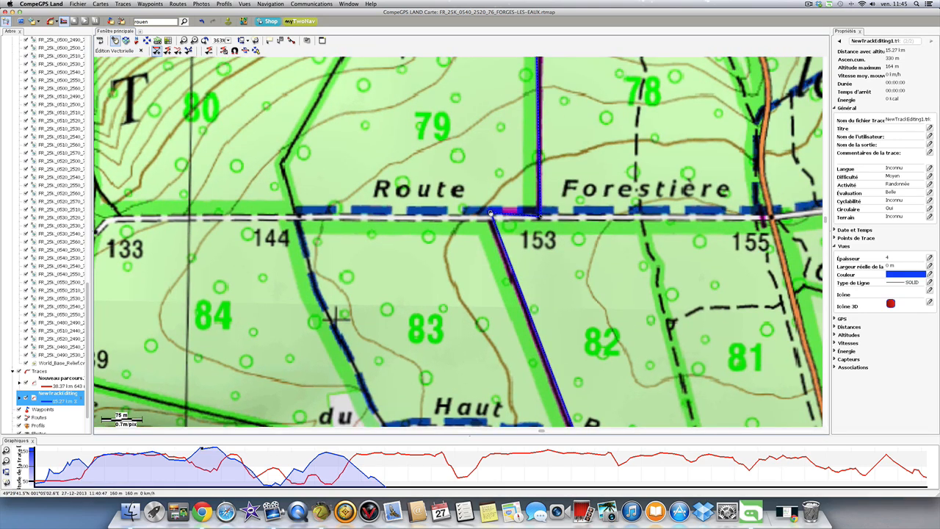
left_click_drag(495, 220, 496, 220)
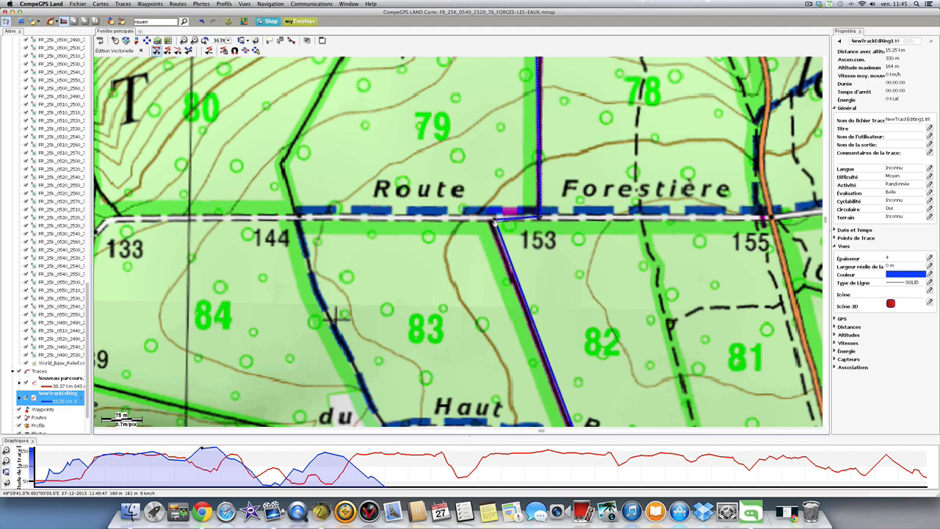
left_click_drag(495, 220, 495, 224)
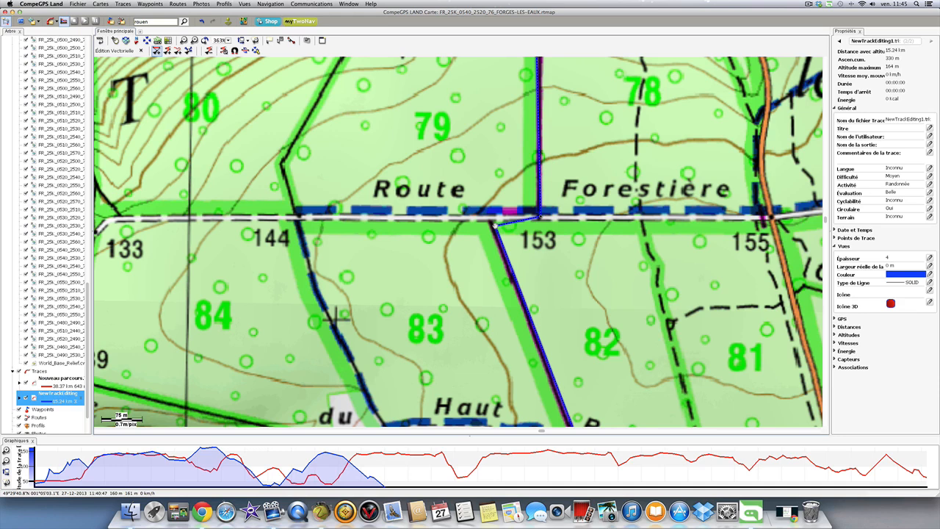
left_click_drag(495, 224, 492, 222)
scroll(491, 224, "up", 2)
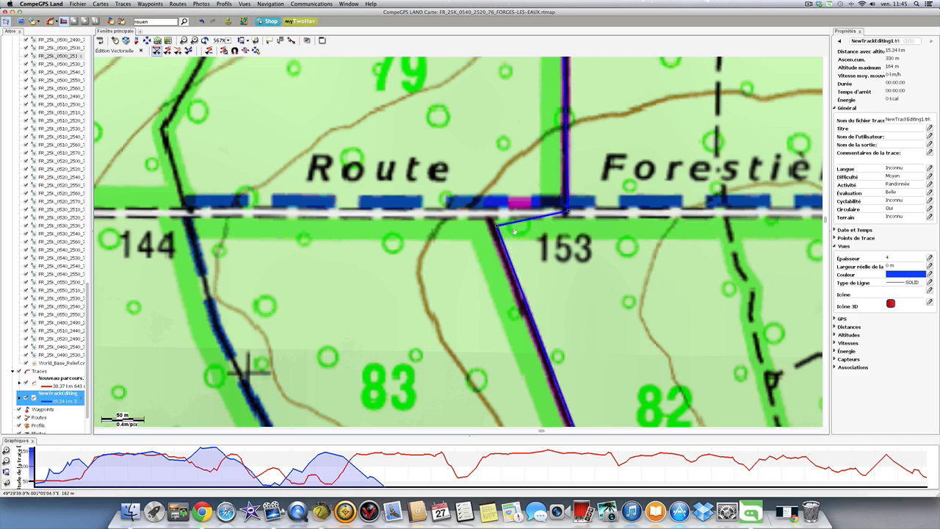
Reroute the track west around parcel 80, down to spot height 133, and back east along the Route Forestière towards 153.
scroll(514, 238, "down", 3)
scroll(512, 239, "down", 3)
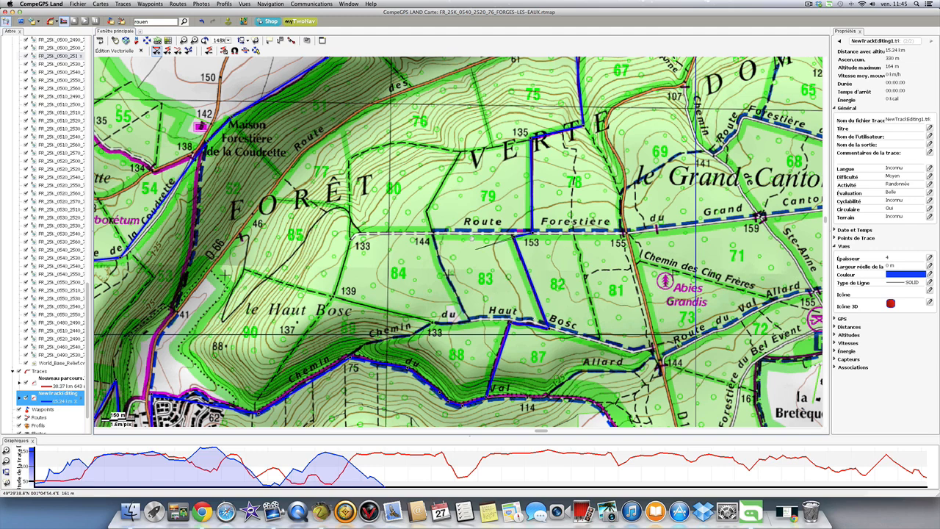
scroll(473, 245, "down", 1)
scroll(501, 237, "up", 1)
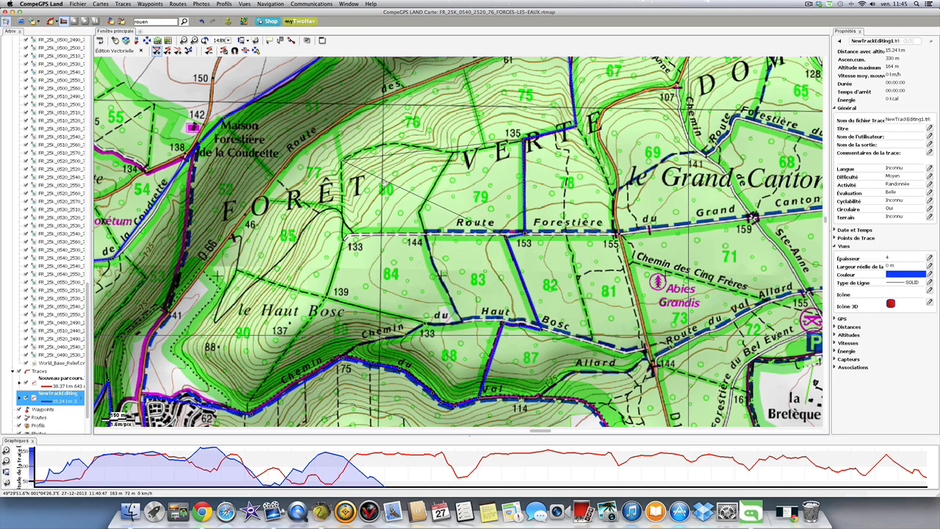
left_click(343, 160)
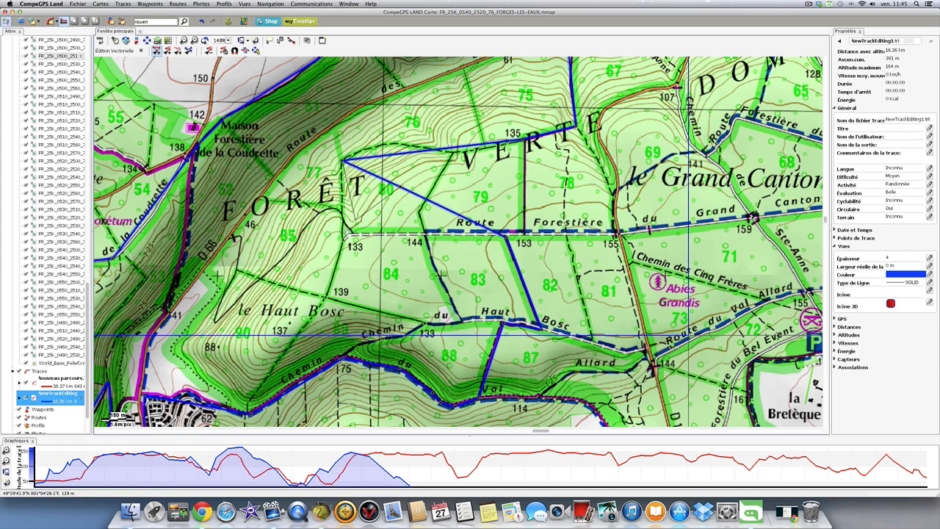
left_click(343, 237)
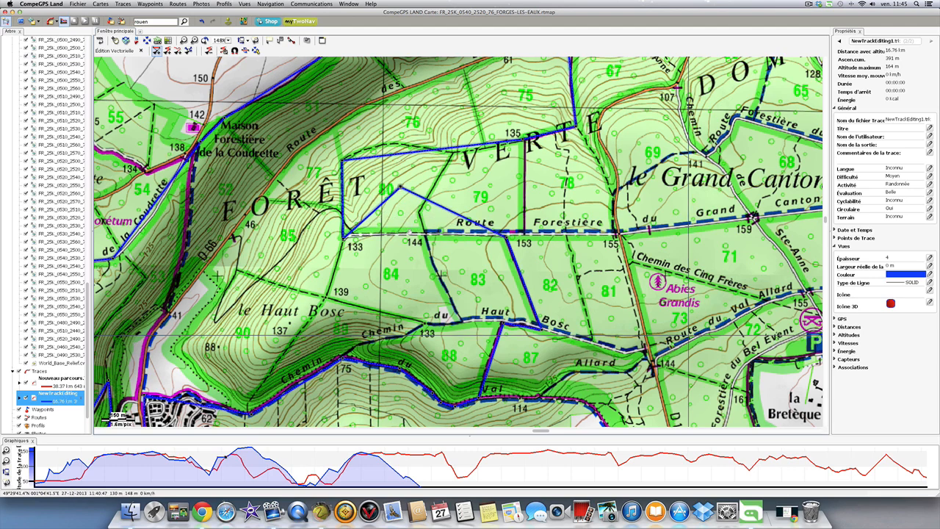
left_click(408, 233)
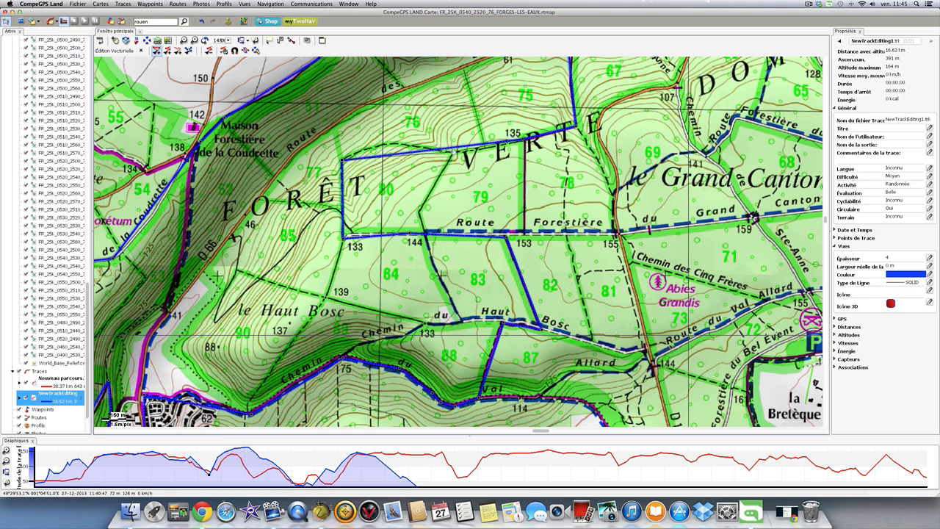
Fit the rerouted leg to the curving path along the north of parcels 79 and 80 with intermediate points.
left_click(476, 152)
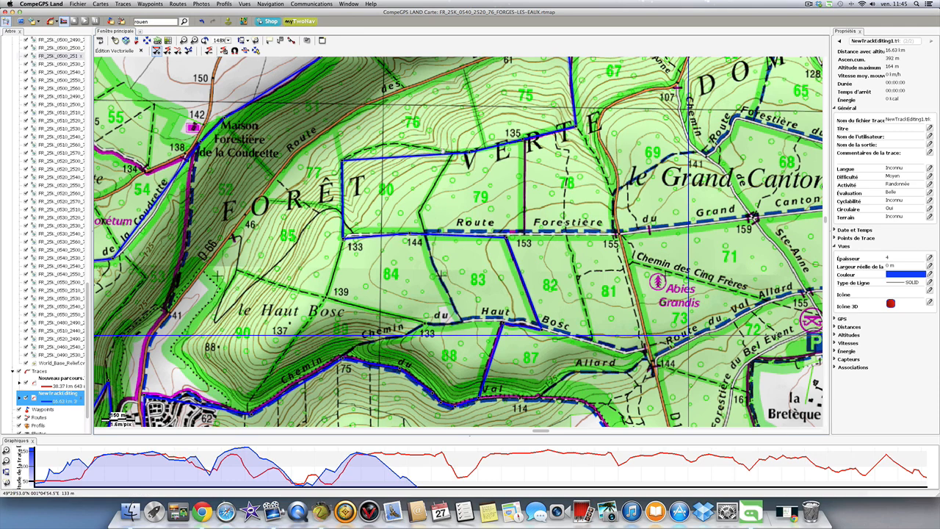
left_click(439, 149)
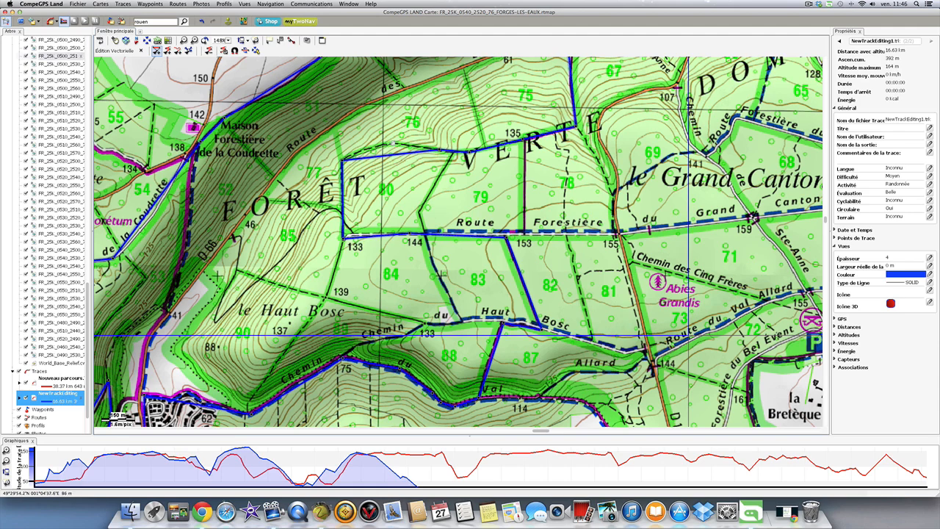
left_click(366, 149)
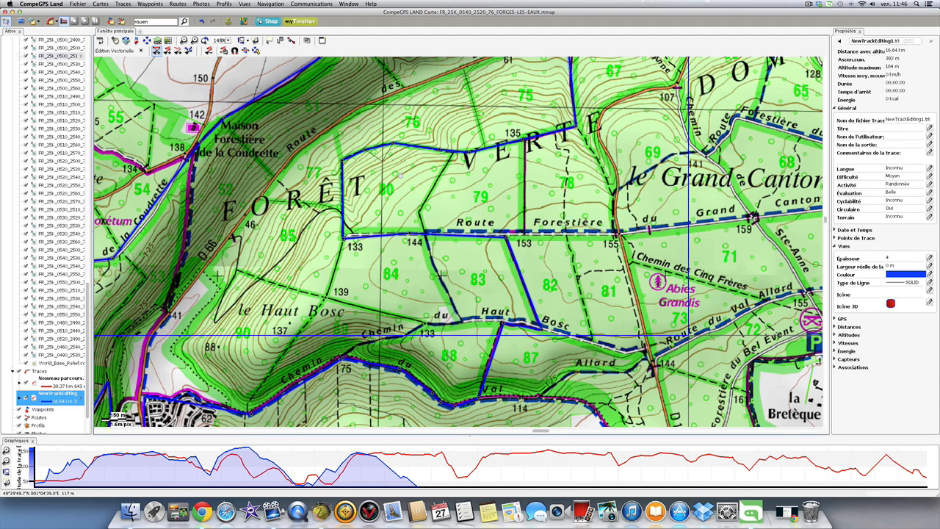
Refine the north-south leg east of la Blanche Voie with points along the path above and below the Route des Longs Vallons.
key("space")
left_click_drag(603, 64, 507, 156)
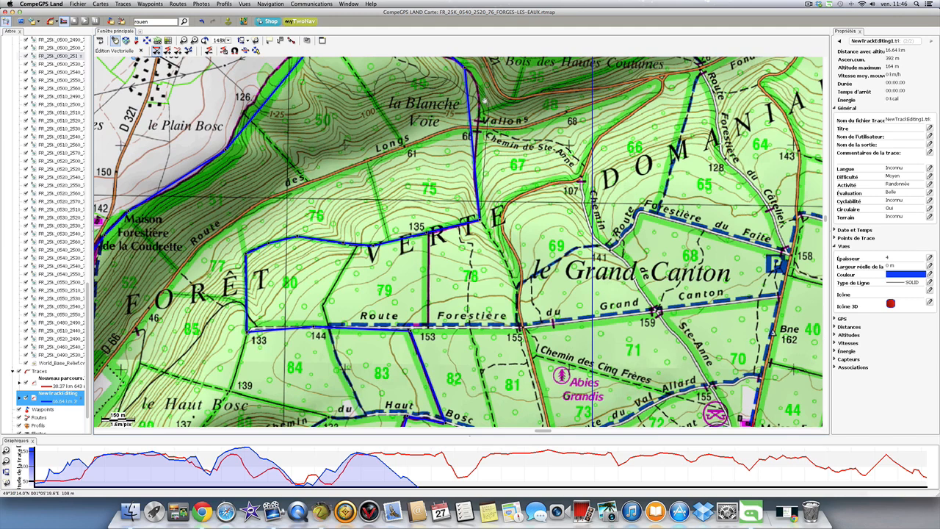
left_click(477, 88)
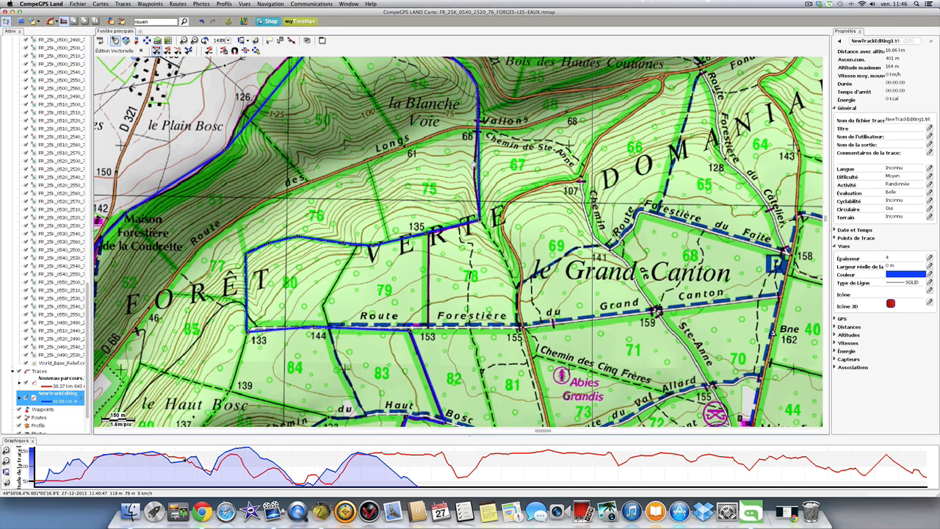
left_click(475, 176)
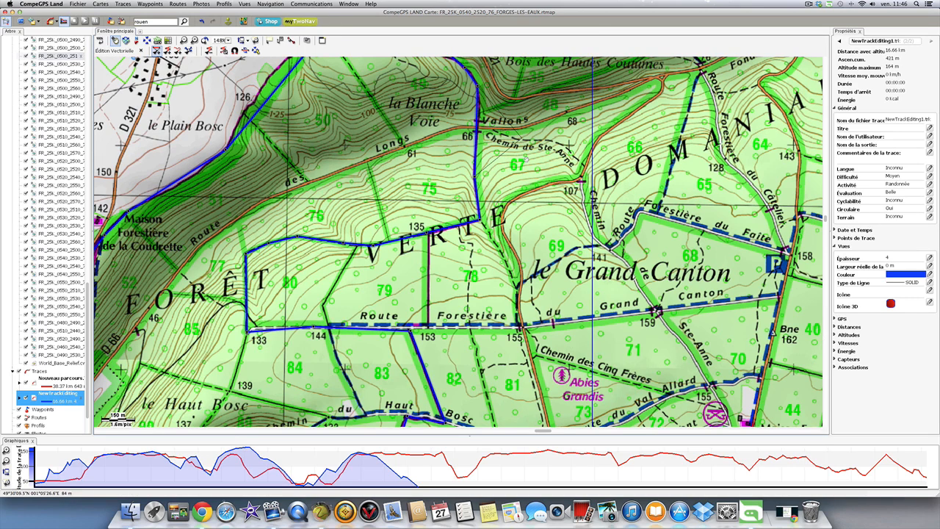
Reshape the track at the corner between spot heights 147 and 127, and along the forest edge northeast of 126.
left_click_drag(502, 136, 540, 246)
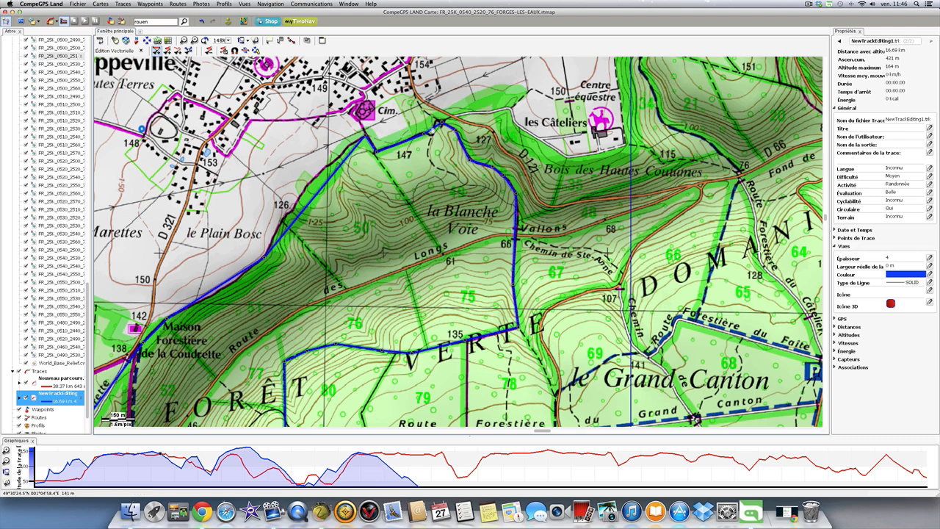
left_click(433, 132)
left_click(434, 120)
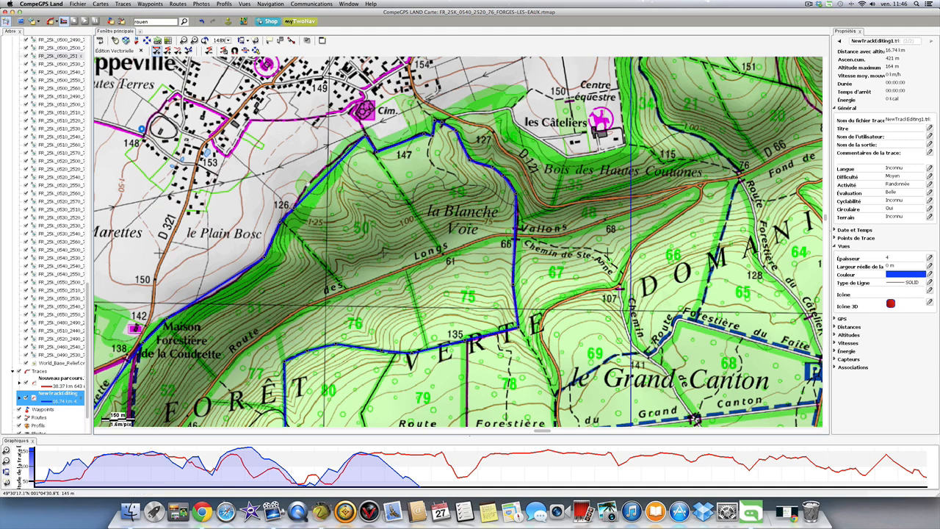
left_click(305, 182)
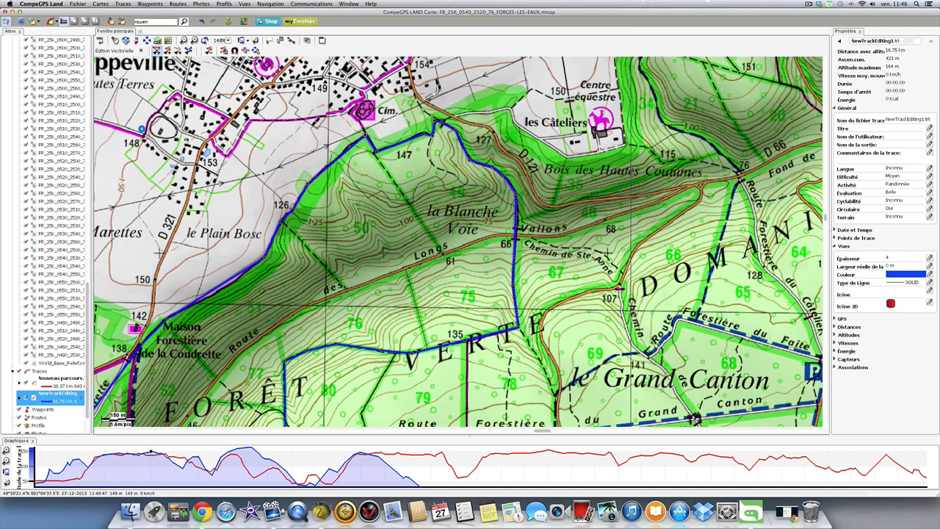
Review the edited track from le Plain Bosc south past the Maison Forestière de la Coudrette to the Bois de St-Gervais.
key("space")
left_click_drag(298, 225, 328, 203)
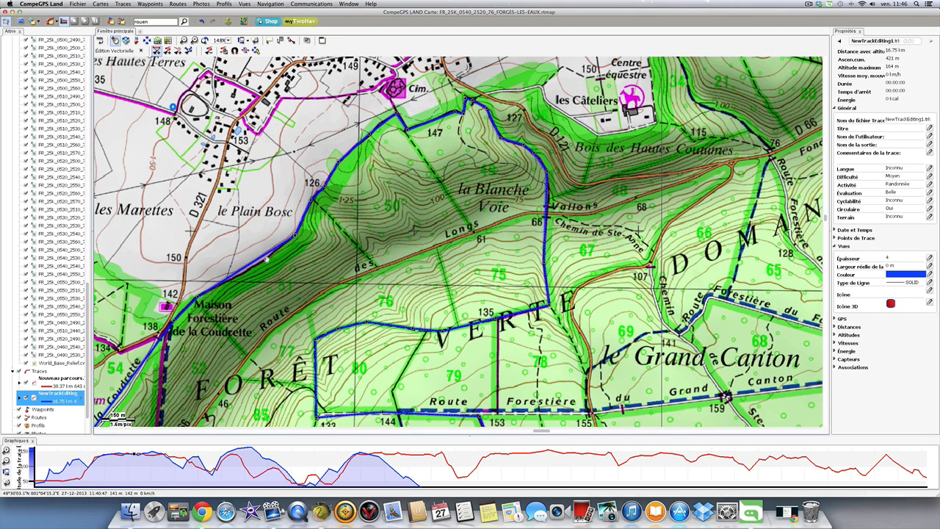
left_click_drag(237, 321, 357, 175)
left_click_drag(283, 314, 311, 235)
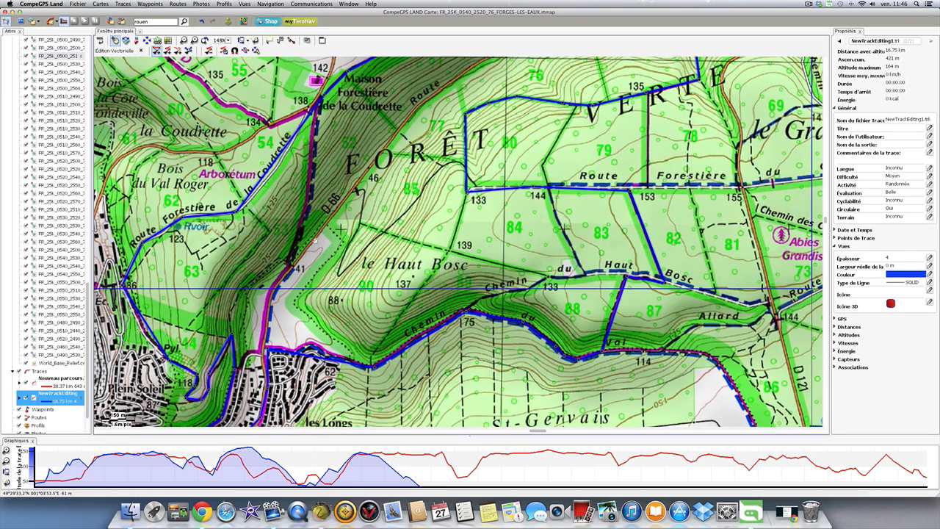
scroll(281, 204, "down", 2)
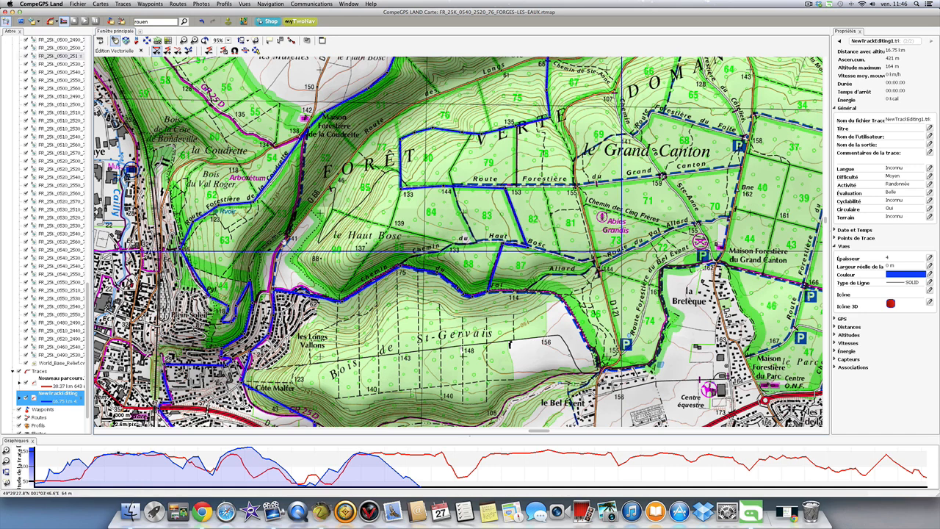
Look over the whole edited loop between Houppeville and Mont-St-Aignan, and end vector editing of the track.
left_click_drag(324, 185, 379, 287)
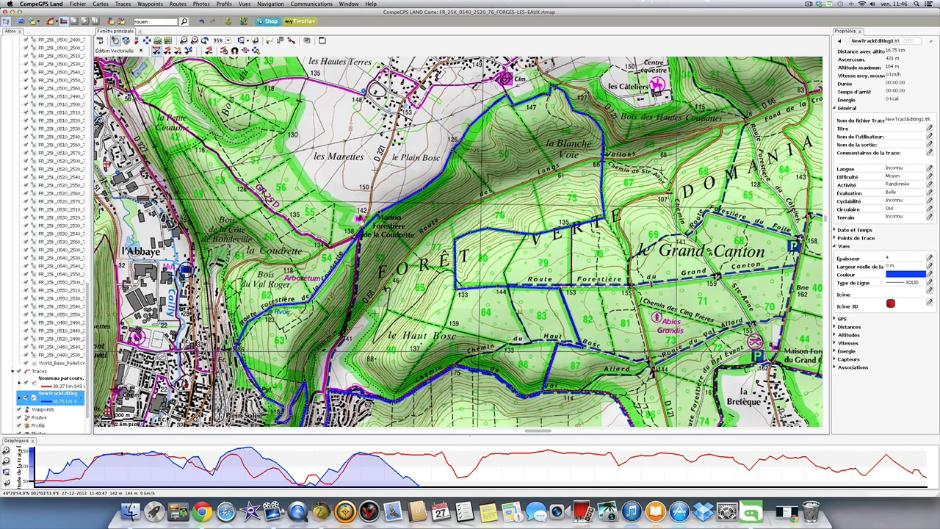
left_click_drag(353, 243, 393, 300)
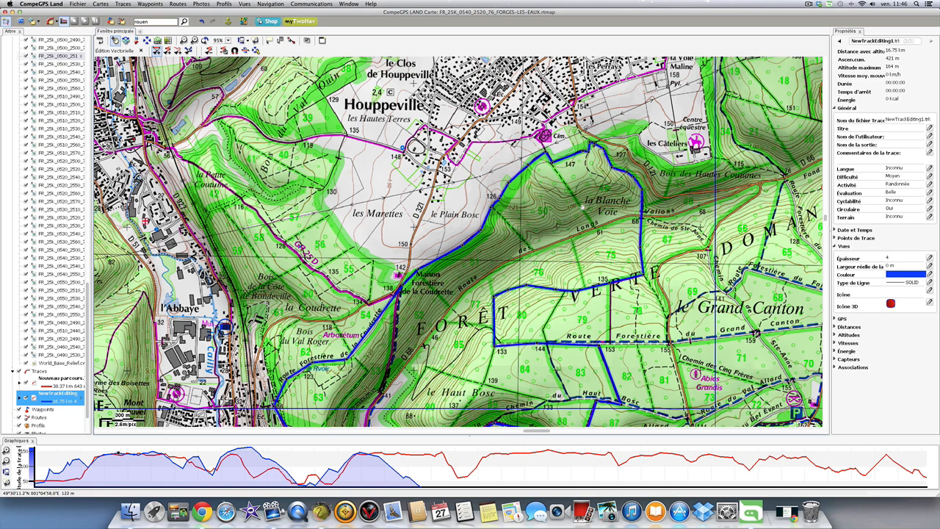
left_click_drag(580, 209, 548, 183)
left_click_drag(578, 230, 554, 194)
left_click_drag(600, 247, 610, 167)
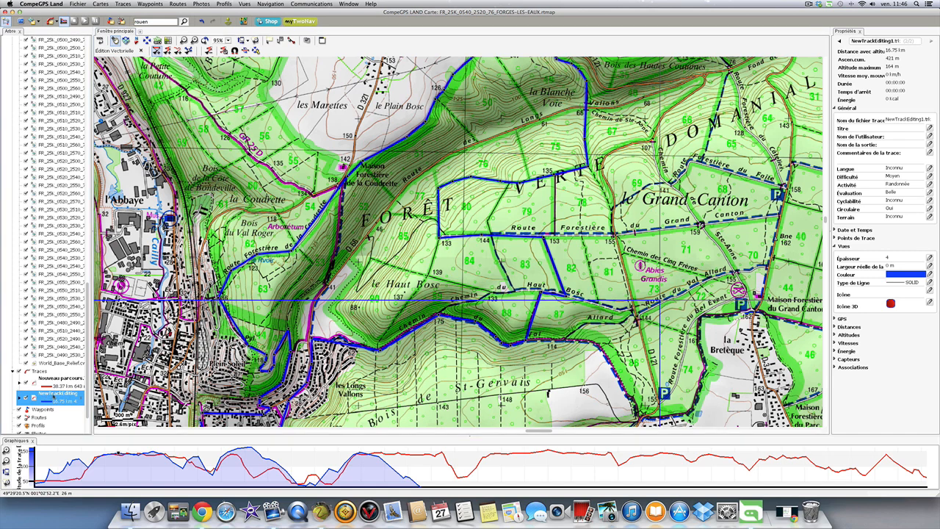
right_click(53, 398)
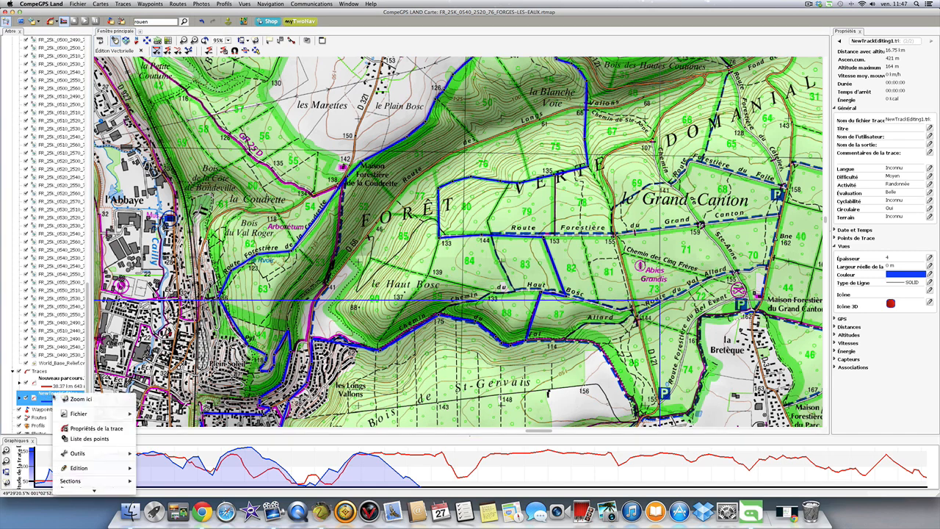
left_click(47, 397)
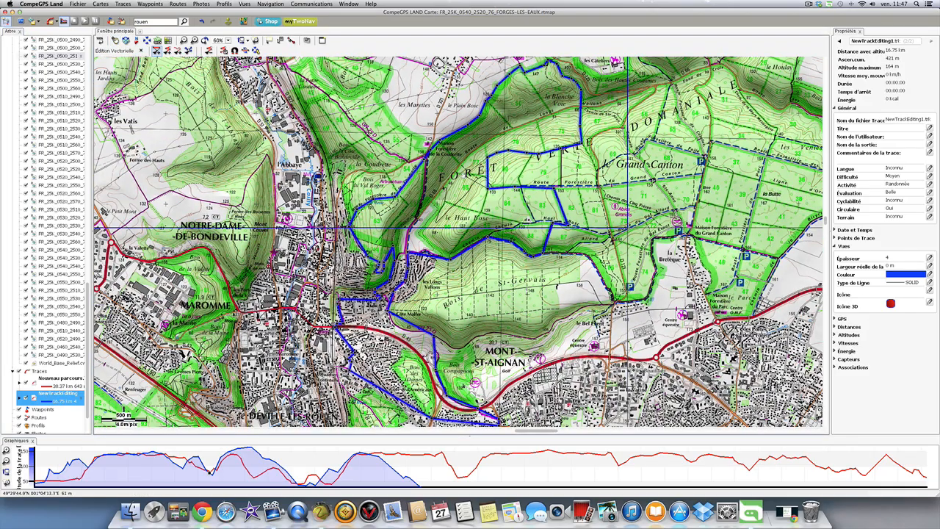
key("Escape")
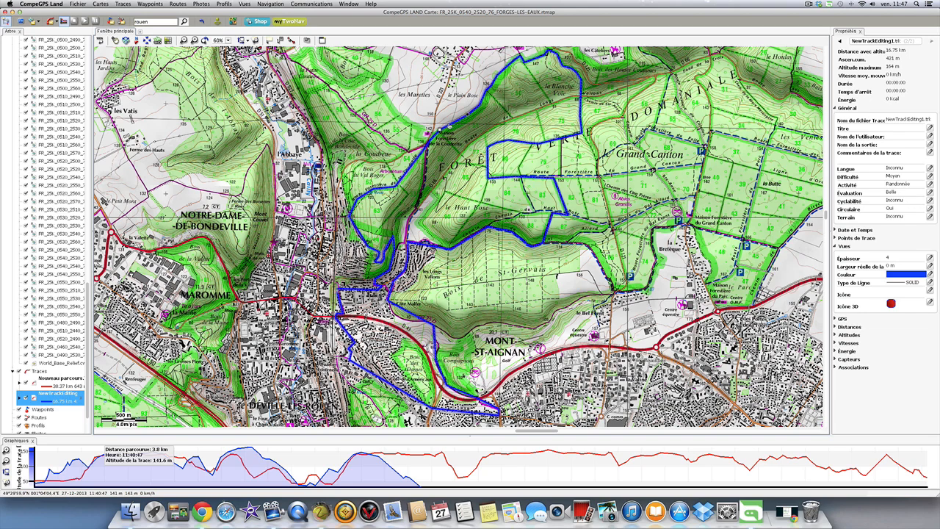
Save the edited blue track to the Bureau folder as Essai 1 in TRK format.
right_click(450, 127)
mouse_move(459, 131)
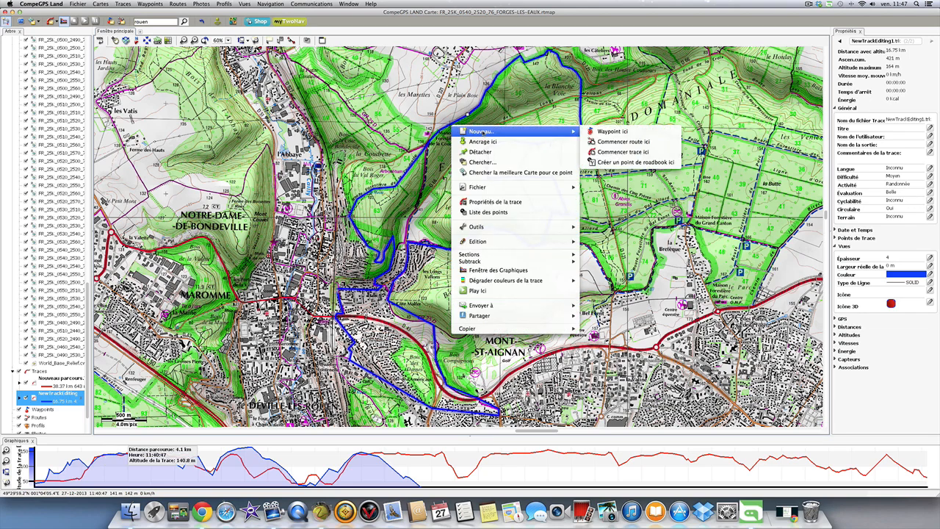
mouse_move(511, 190)
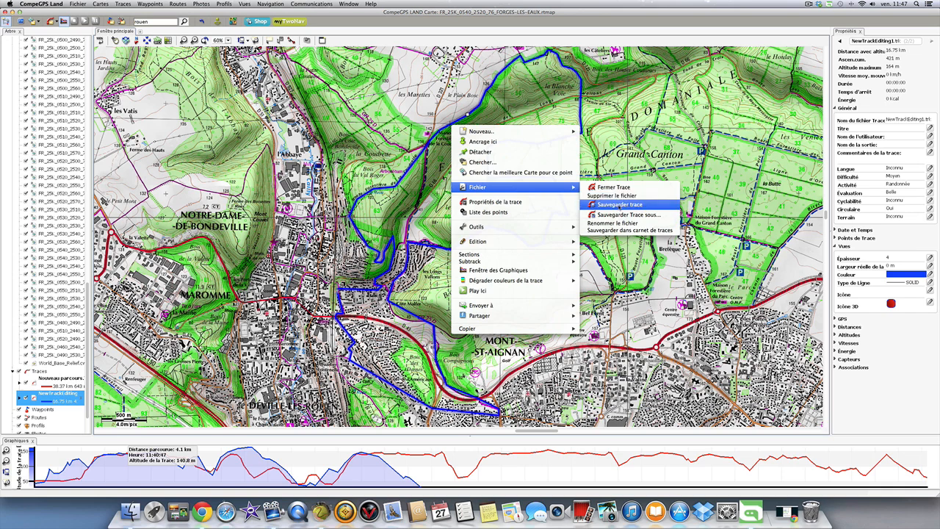
left_click(619, 206)
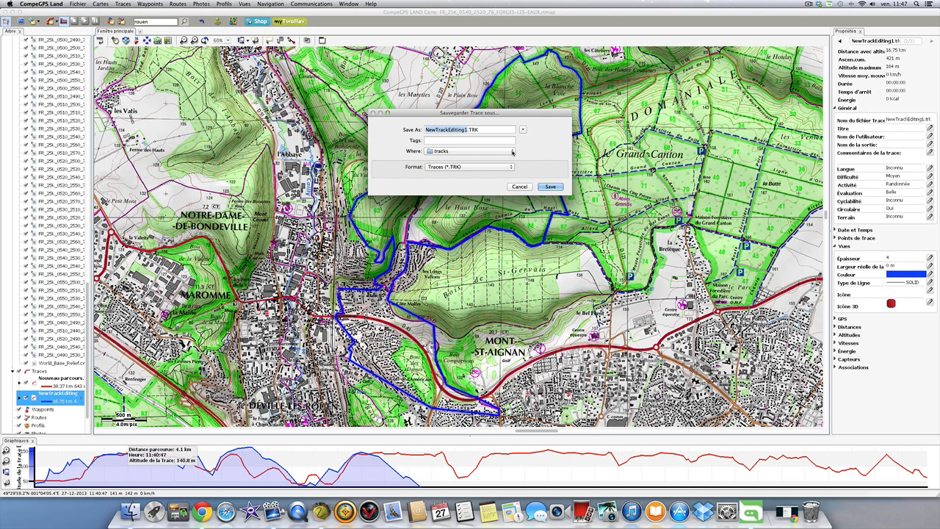
left_click(512, 152)
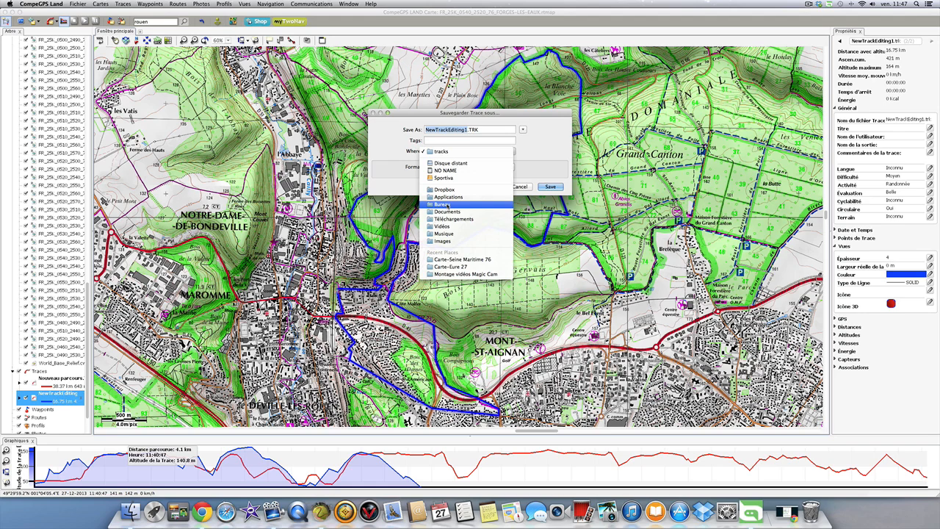
left_click(445, 204)
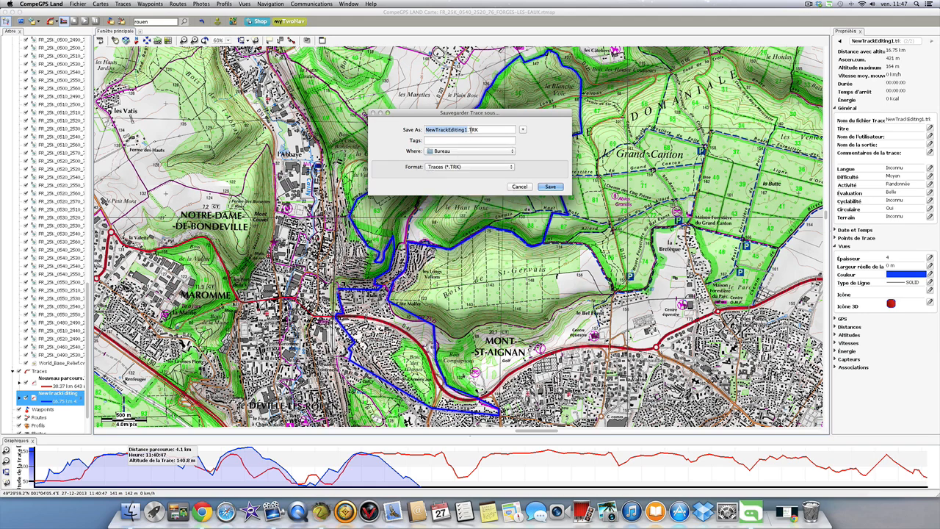
type("Essai 1")
key("Return")
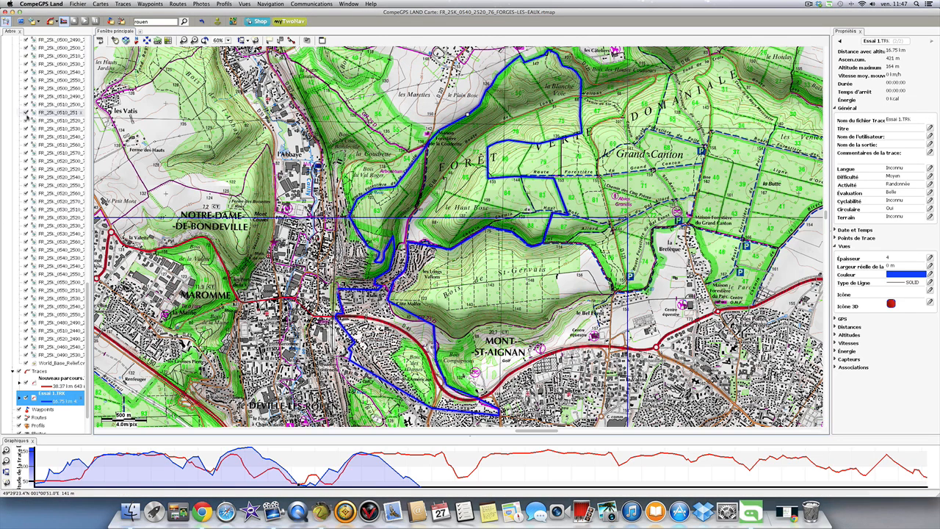
Collapse the list of open maps and copy the Essai 1 track to the connected TwoNav SportivaPlus device.
left_click_drag(87, 288, 83, 46)
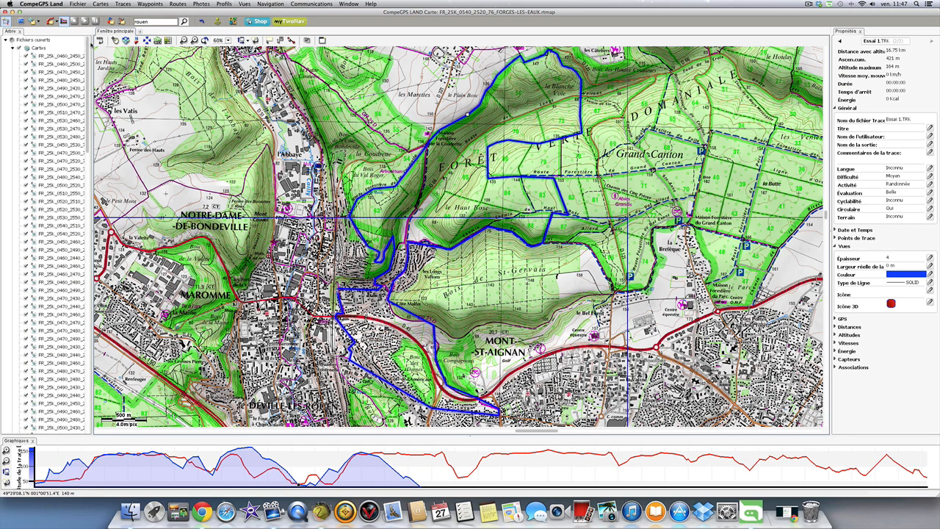
left_click(12, 49)
left_click(12, 48)
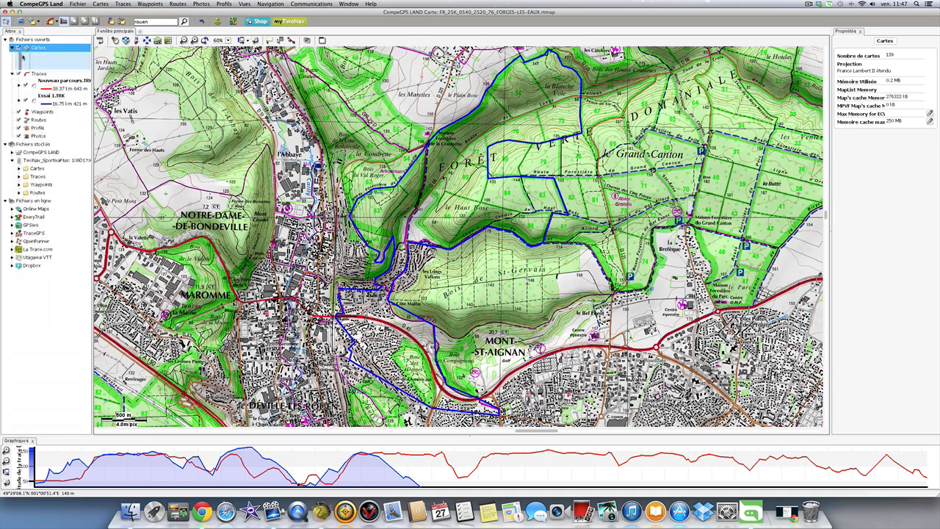
left_click_drag(58, 80, 50, 145)
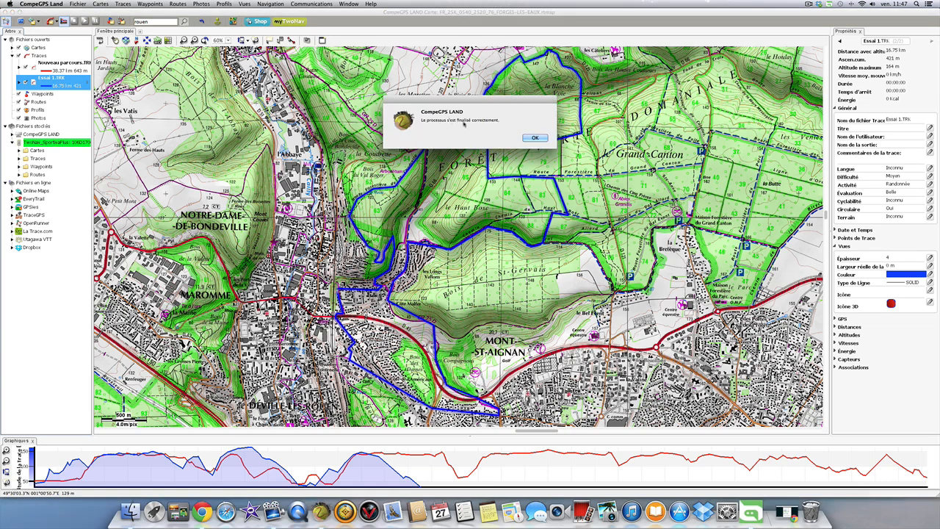
left_click(535, 139)
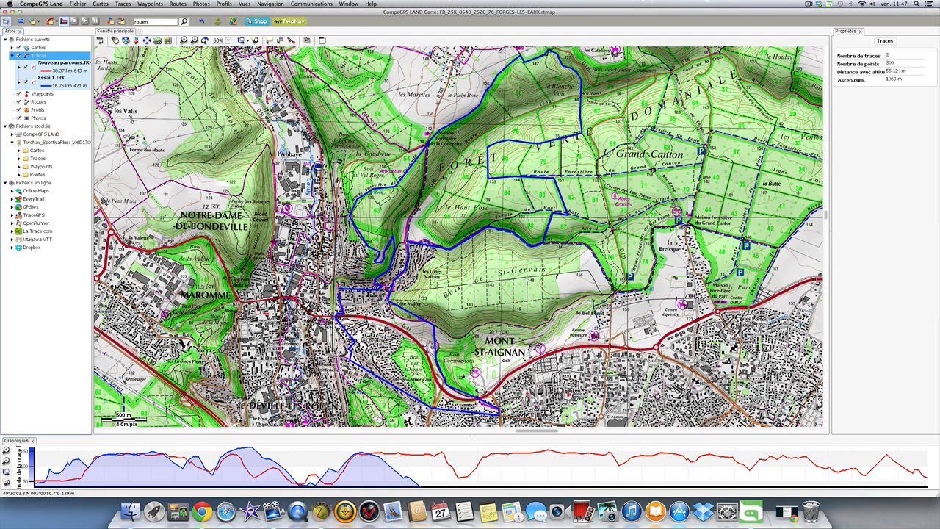
Hide the local Essai 1 track and display the copy stored in the TwoNav device's Traces folder to check the transfer.
left_click(61, 85)
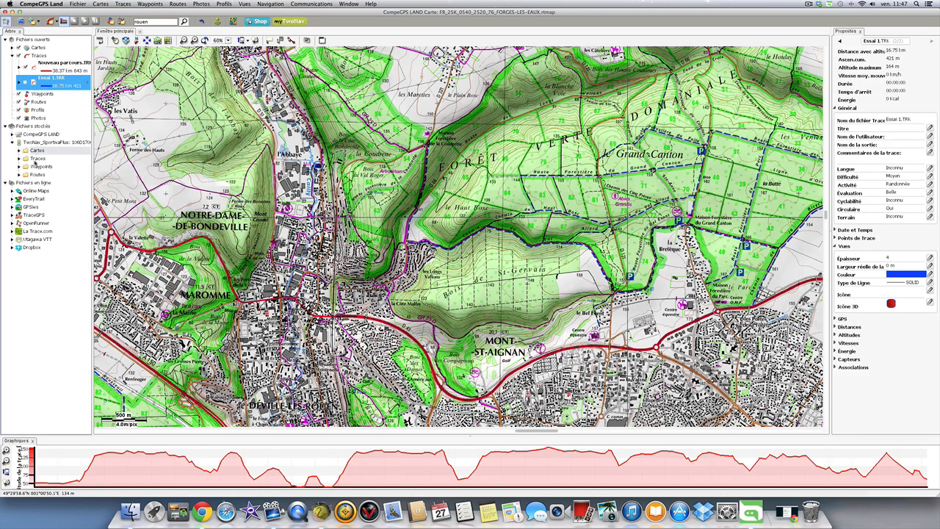
left_click(18, 159)
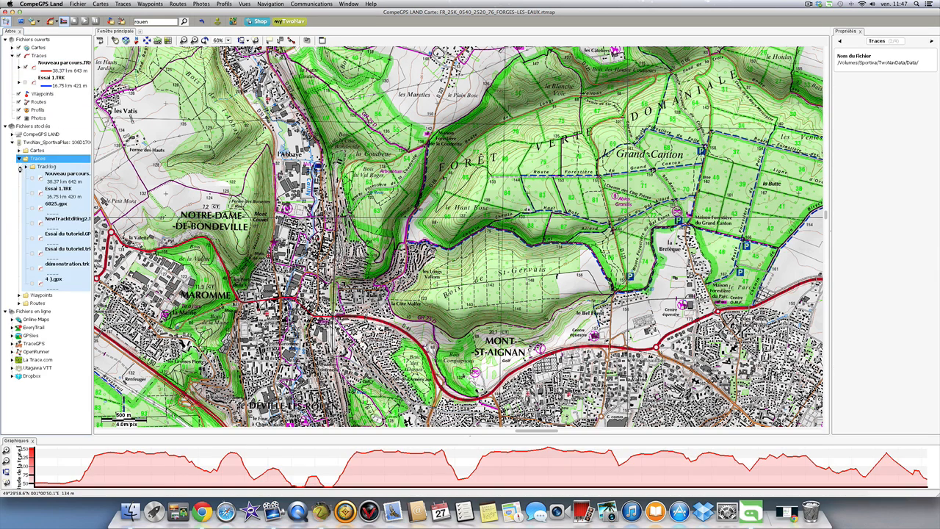
left_click(57, 194)
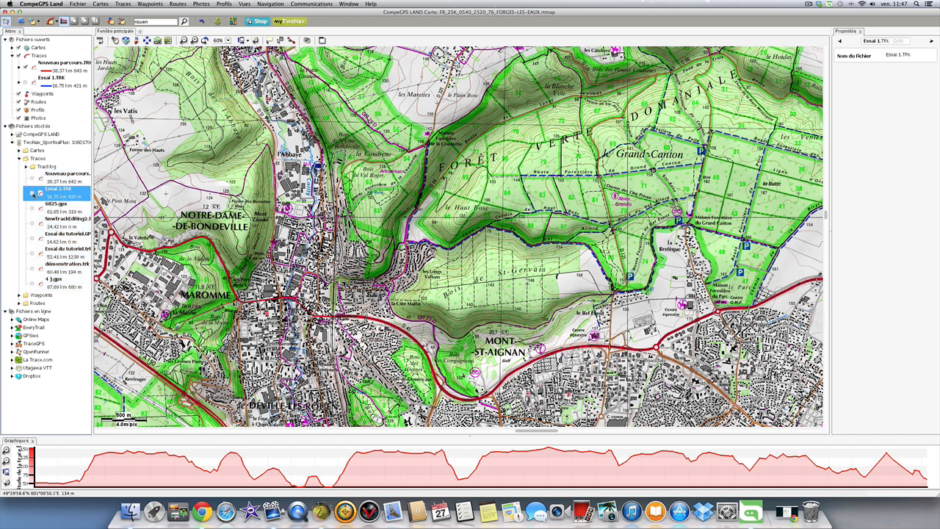
left_click(32, 194)
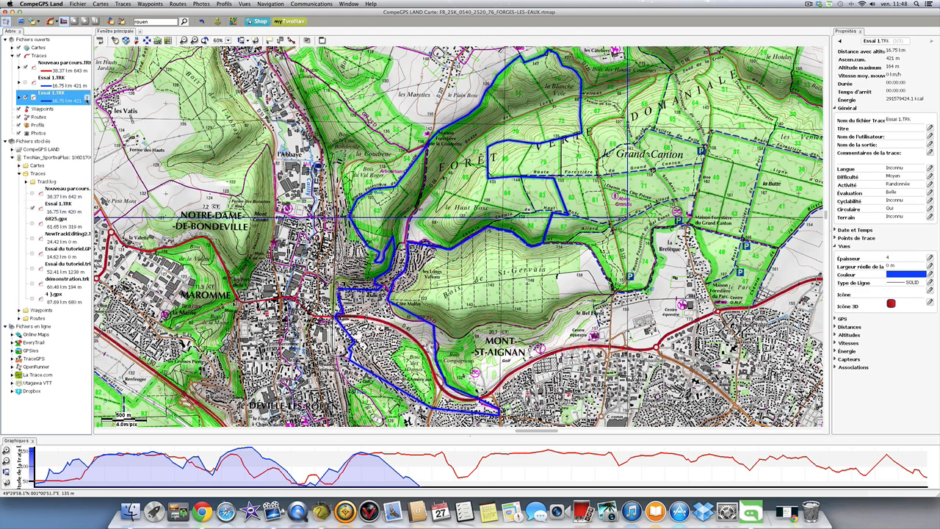
Close the device's copy of Essai 1 among the open tracks and select the original Essai 1 track.
left_click(87, 99)
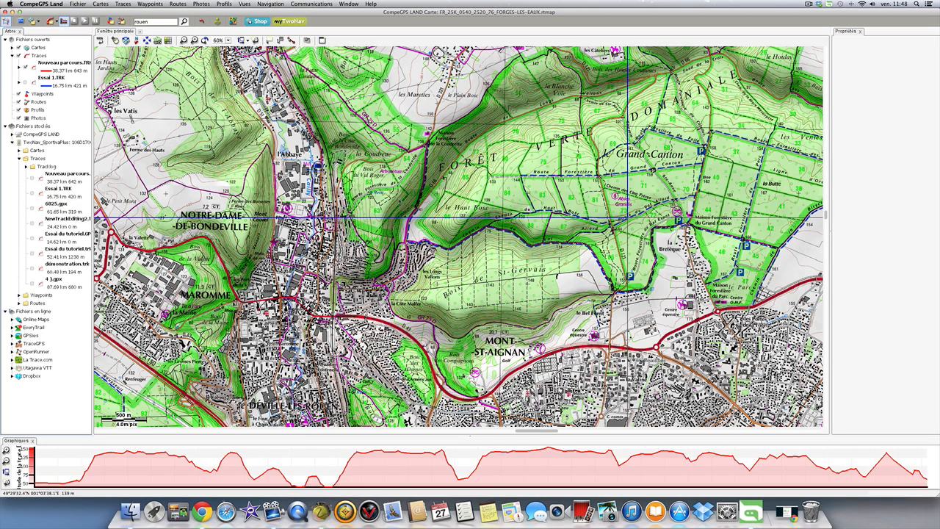
left_click(19, 83)
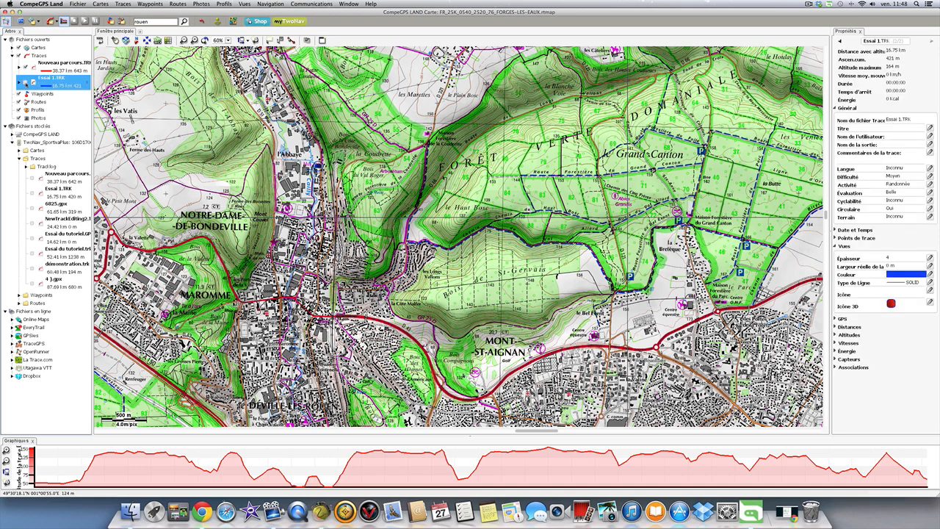